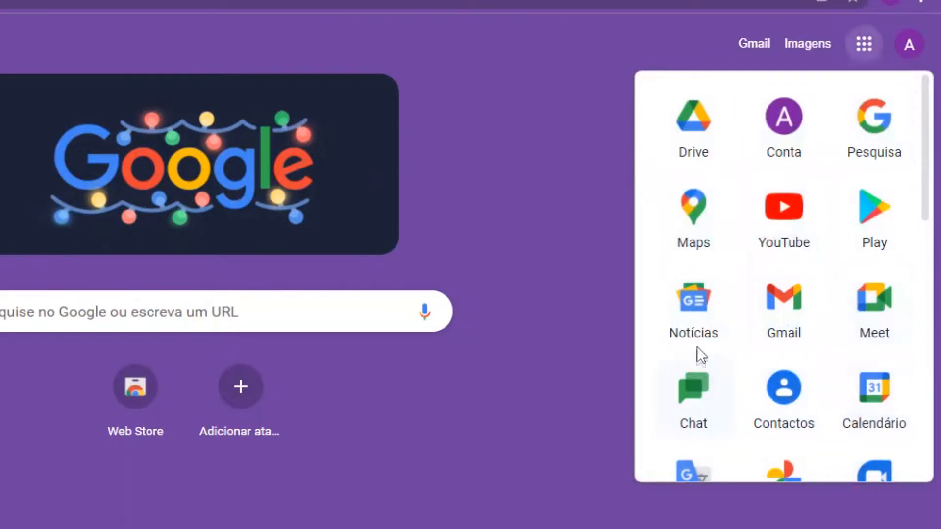
- Open Google Calendar from the list of Google apps
scroll(697, 355, "down", 3)
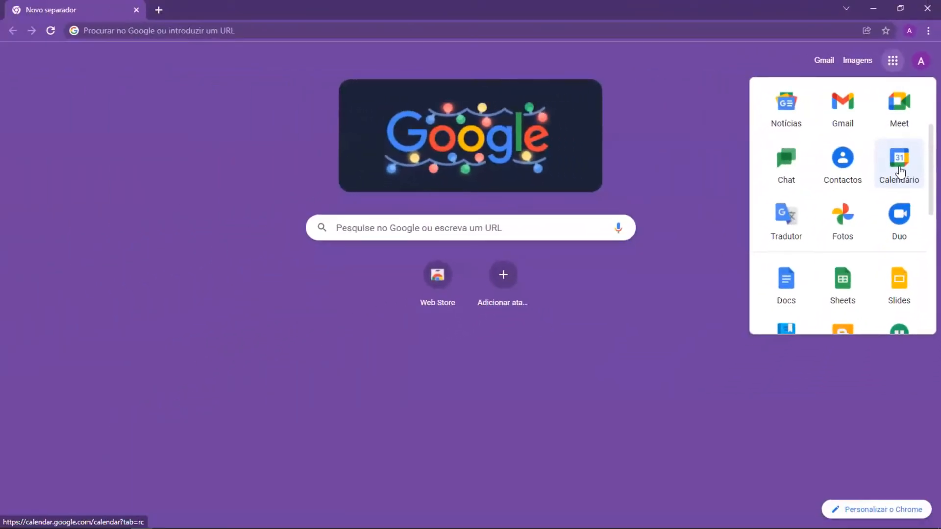
left_click(875, 222)
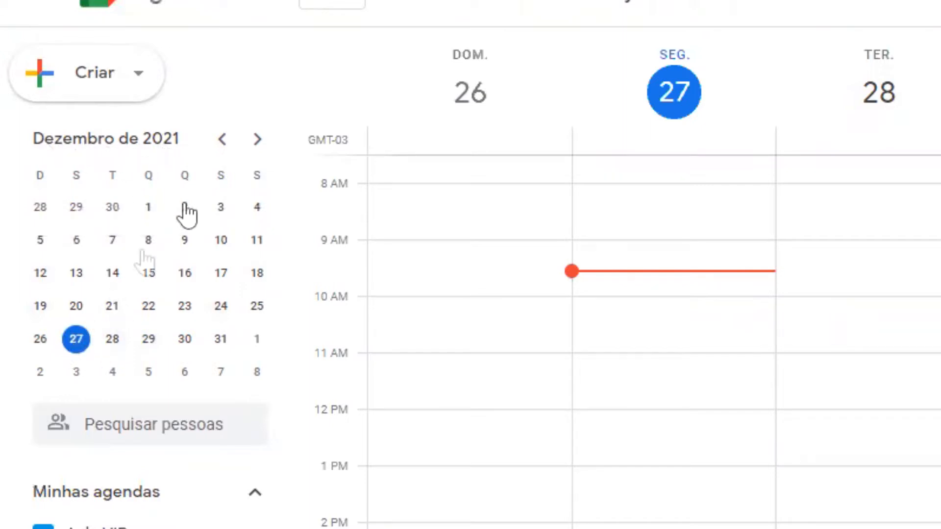
- Browse the mini calendar to January 2022 and back to December, and advance the main view by one week
left_click(257, 140)
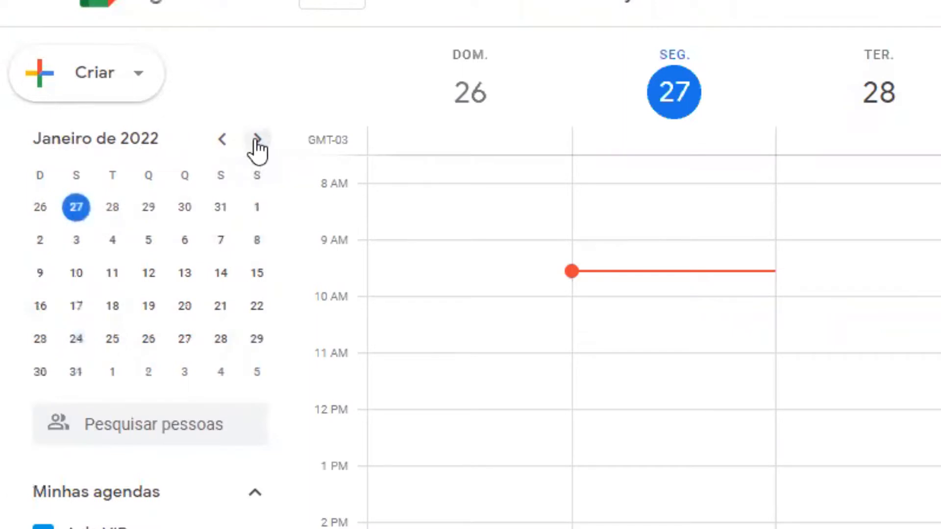
left_click(222, 140)
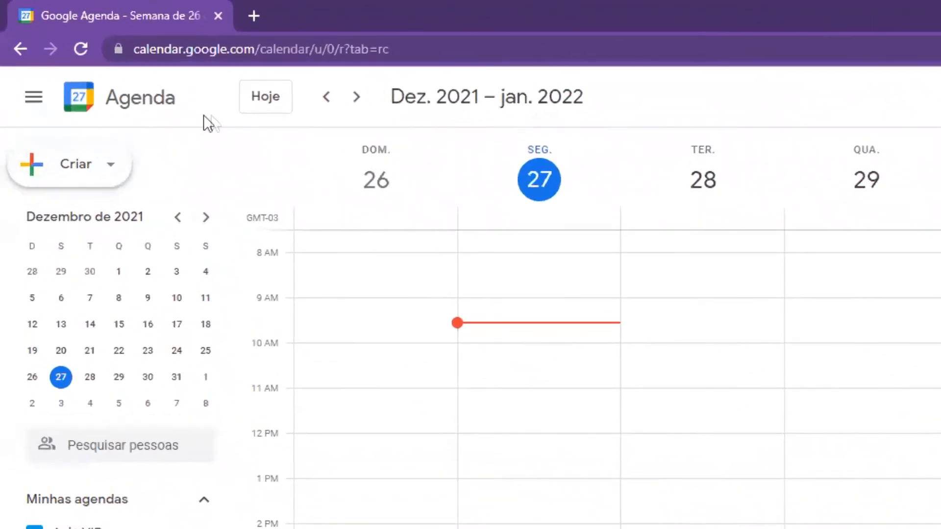
left_click(353, 98)
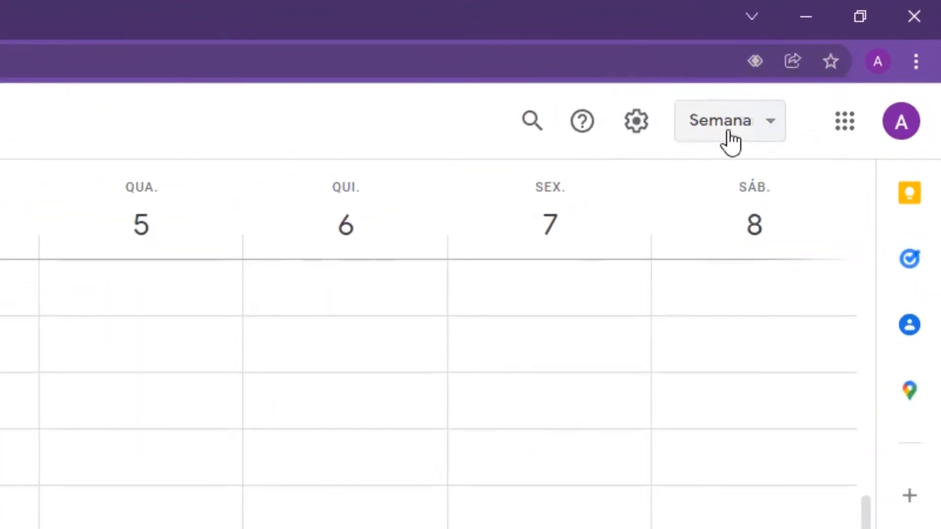
- Switch the calendar to the Day view and look through the hours of 3 January 2022
left_click(728, 132)
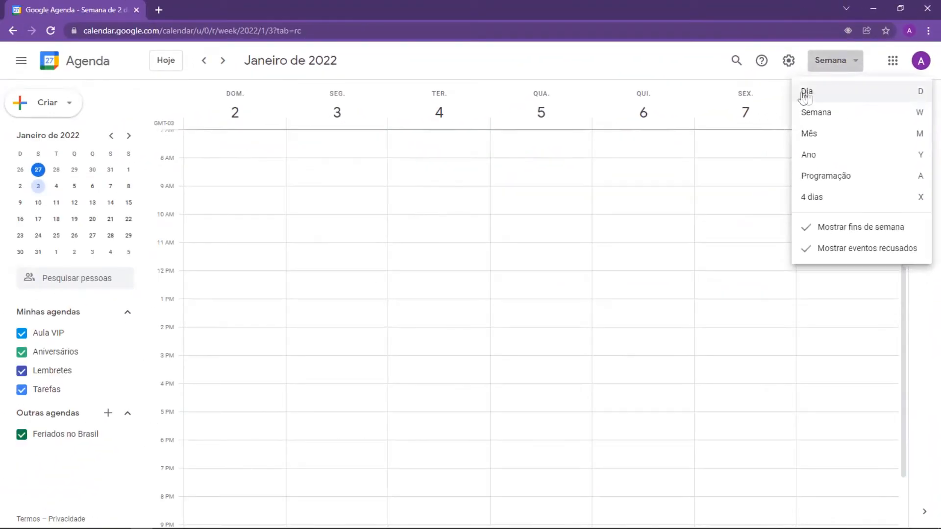
left_click(813, 98)
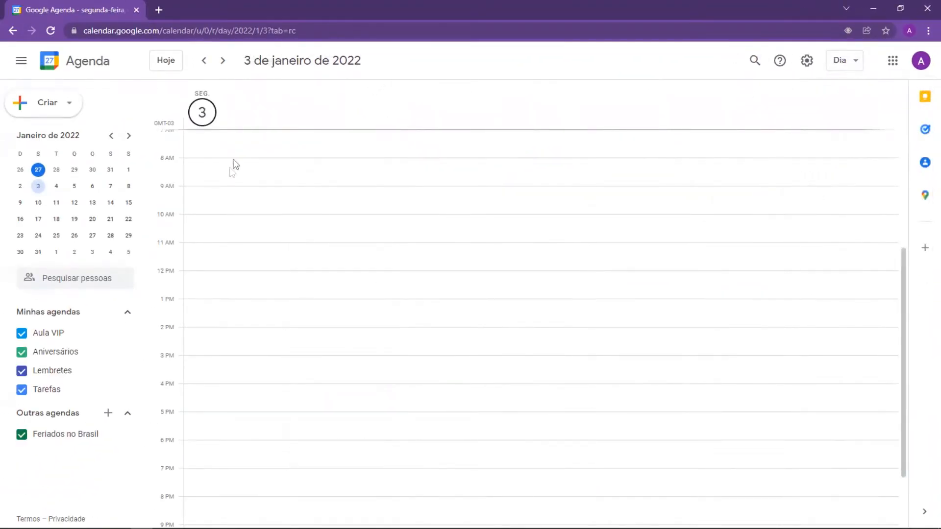
scroll(203, 206, "up", 5)
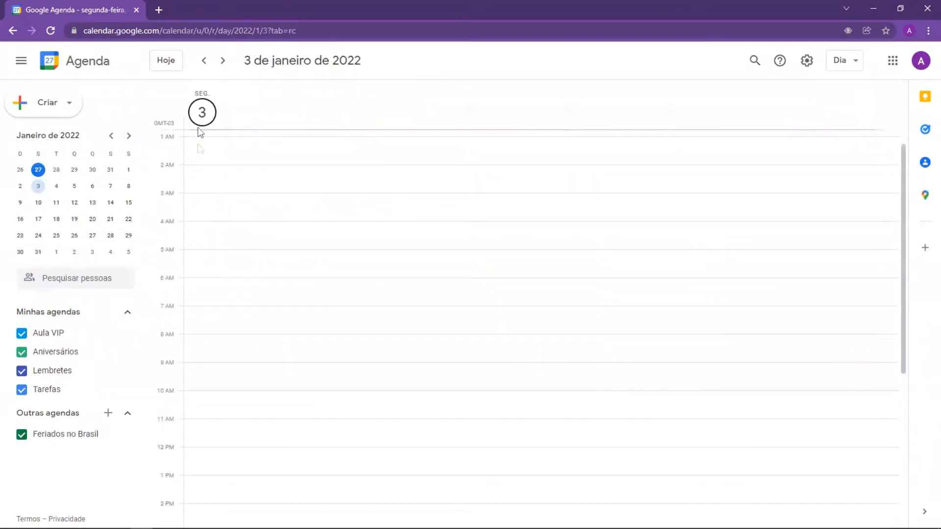
scroll(196, 162, "down", 5)
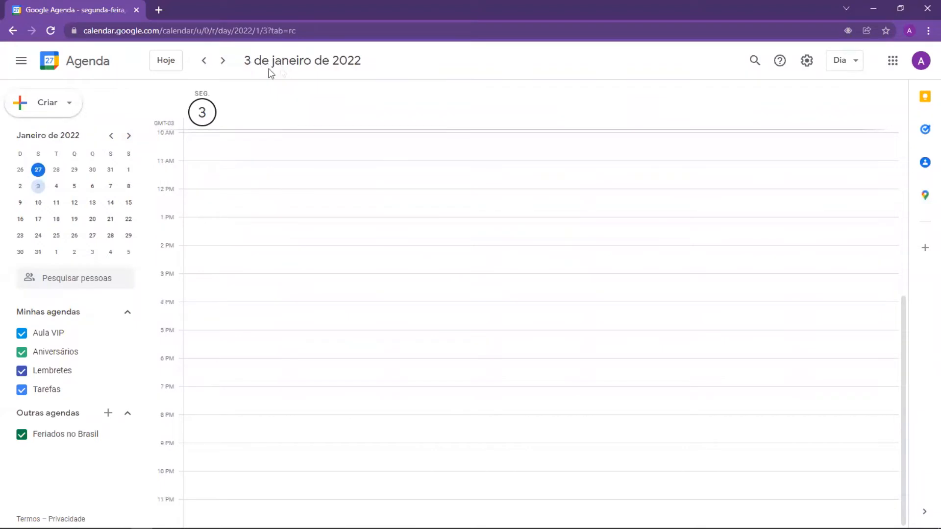
- Go back day by day to 27 December 2021 and look through that day's hours
left_click(203, 61)
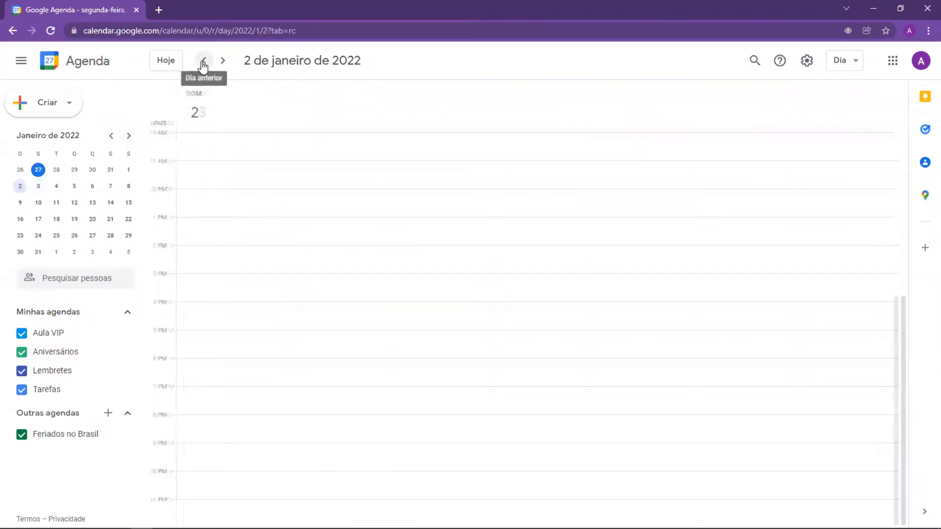
left_click(202, 62)
left_click(203, 62)
left_click(203, 62)
left_click(203, 62)
left_click(203, 62)
left_click(203, 62)
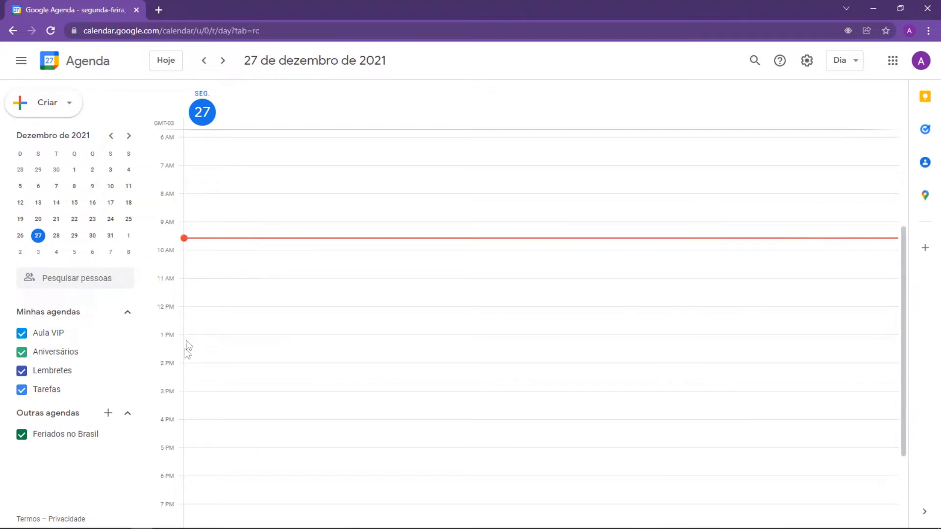
scroll(190, 216, "down", 3)
scroll(198, 291, "up", 5)
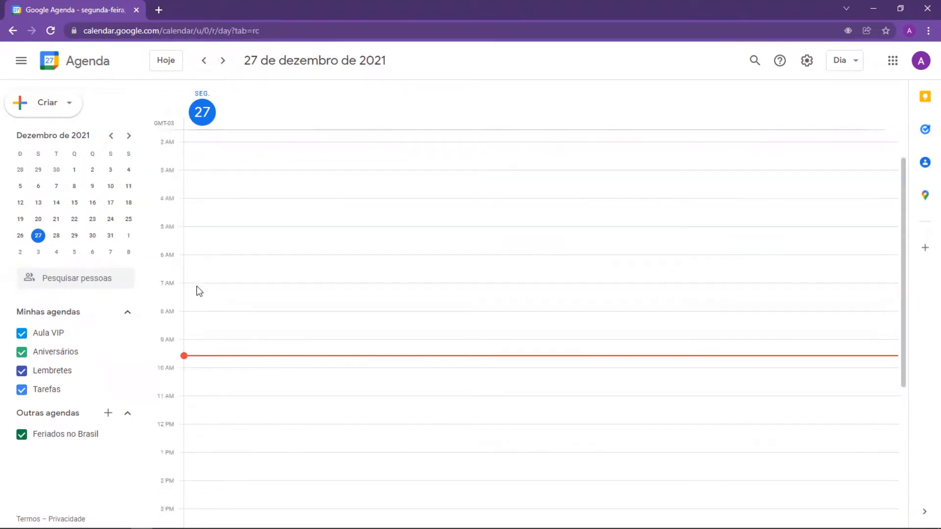
- Show the calendar in the Week view and switch it to the Year view
left_click(850, 61)
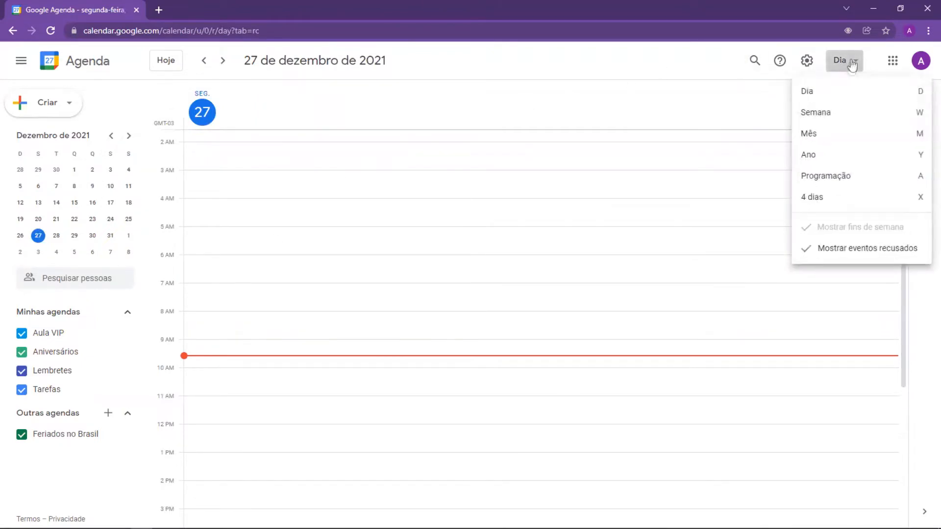
left_click(818, 113)
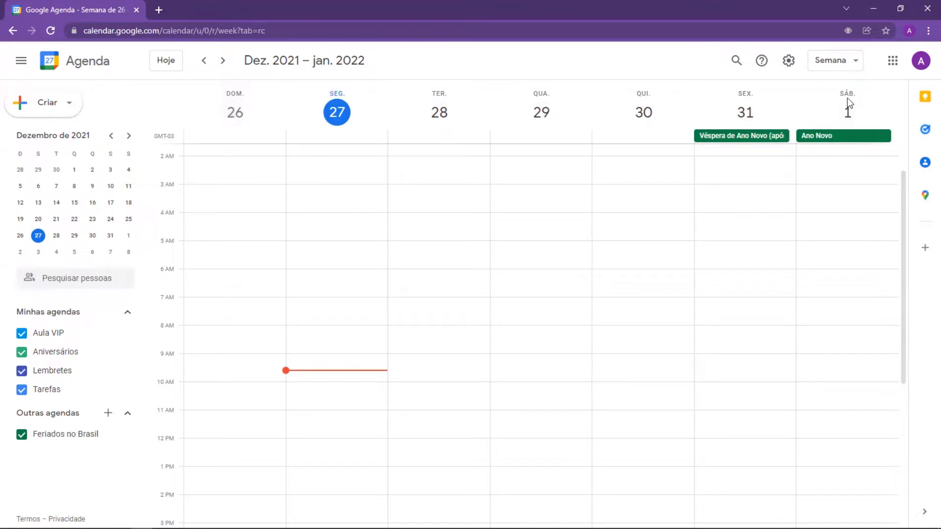
left_click(835, 65)
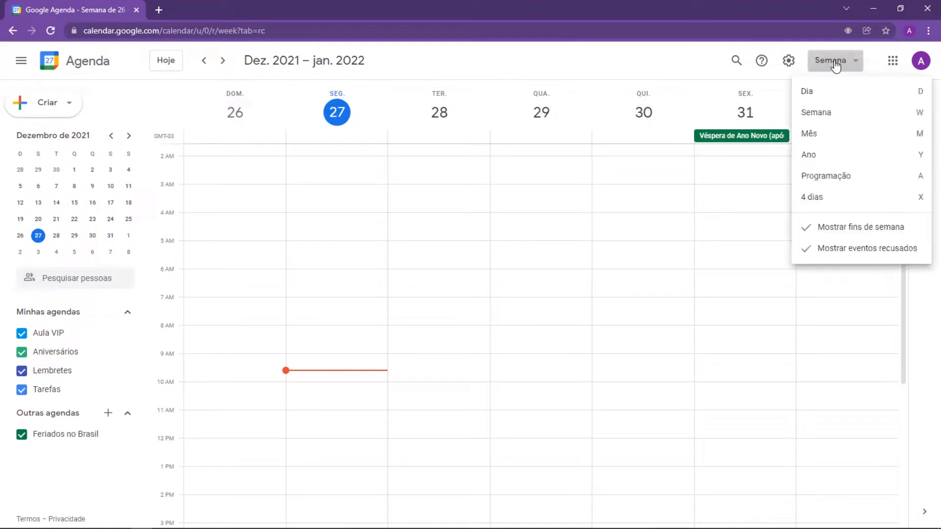
left_click(809, 156)
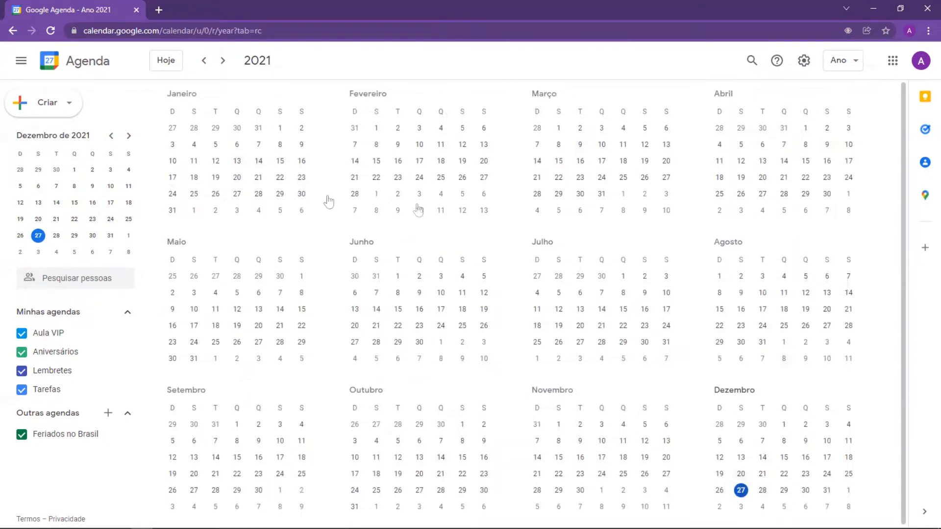
- Look over the available calendar views and the list of Google apps, closing each without choosing anything
left_click(843, 68)
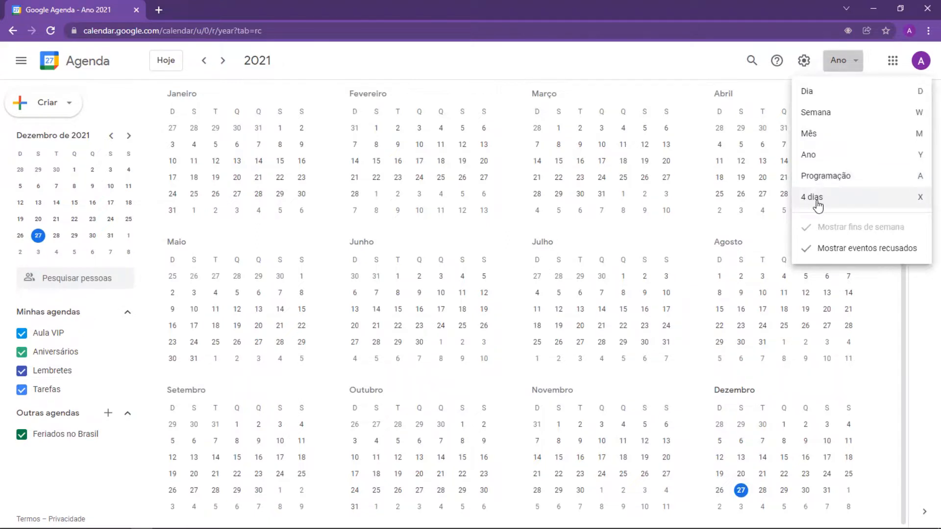
left_click(700, 73)
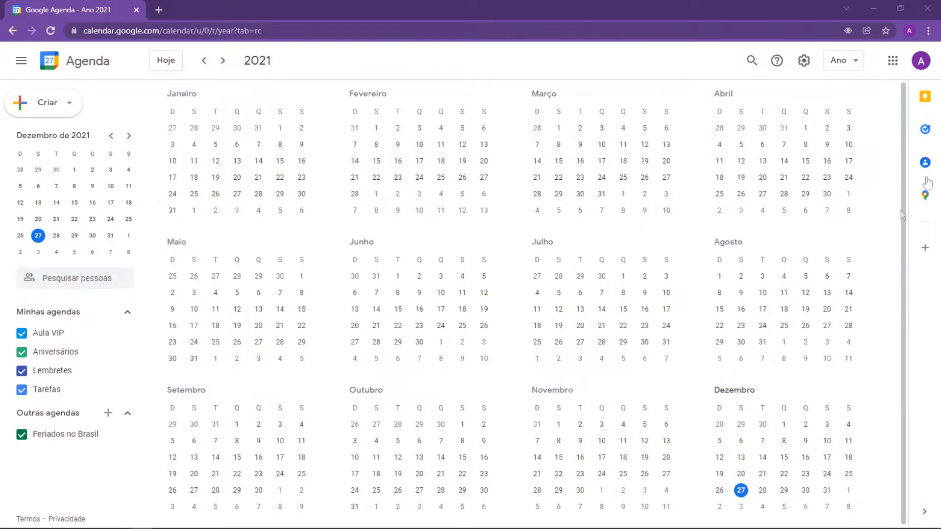
left_click(893, 61)
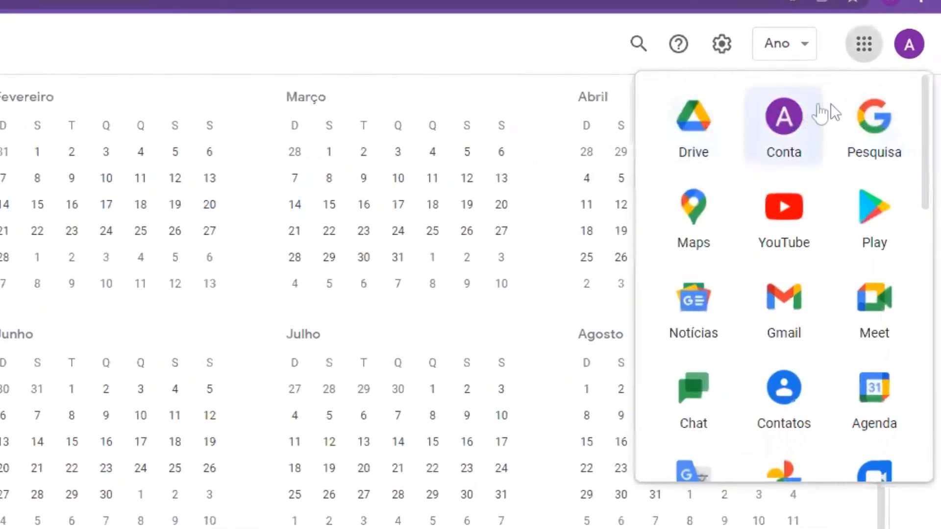
scroll(829, 319, "down", 5)
scroll(852, 255, "up", 4)
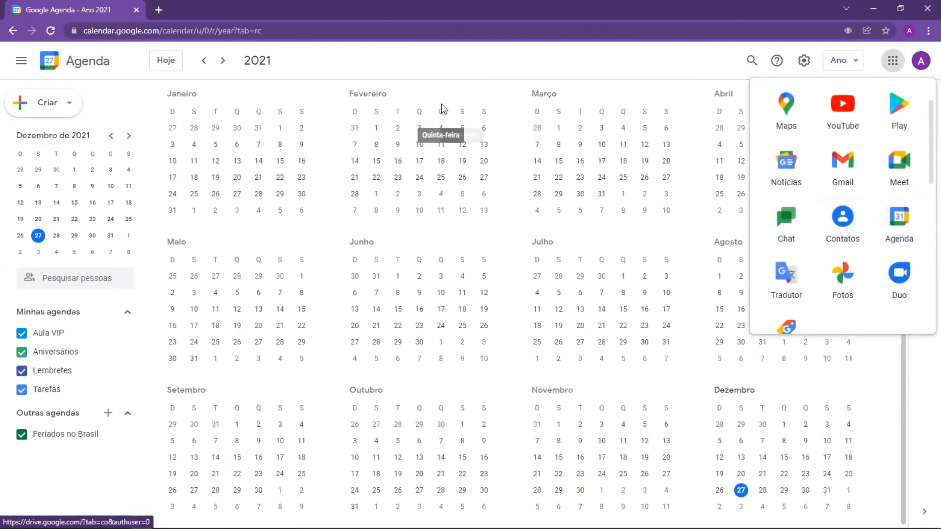
left_click(413, 66)
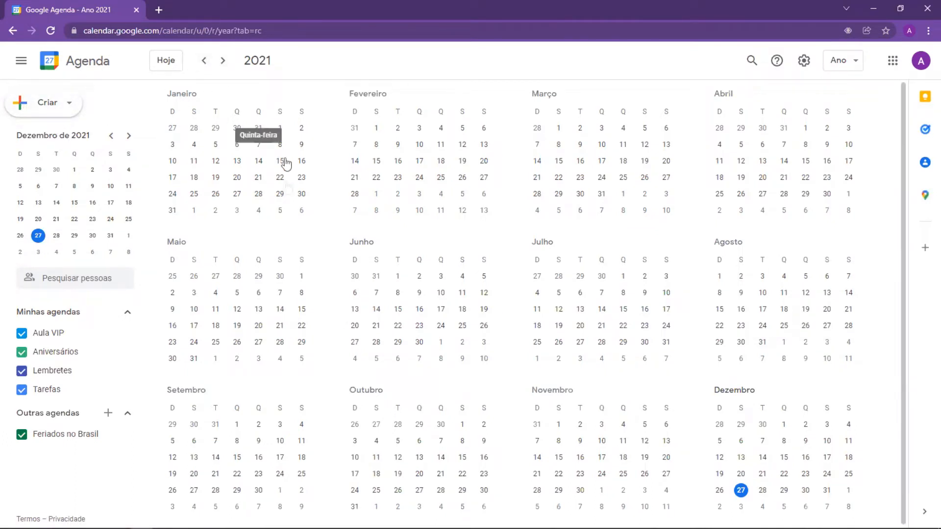
- Browse the Year view forward to 2023 and return to 2022
left_click(224, 62)
left_click(224, 63)
left_click(204, 61)
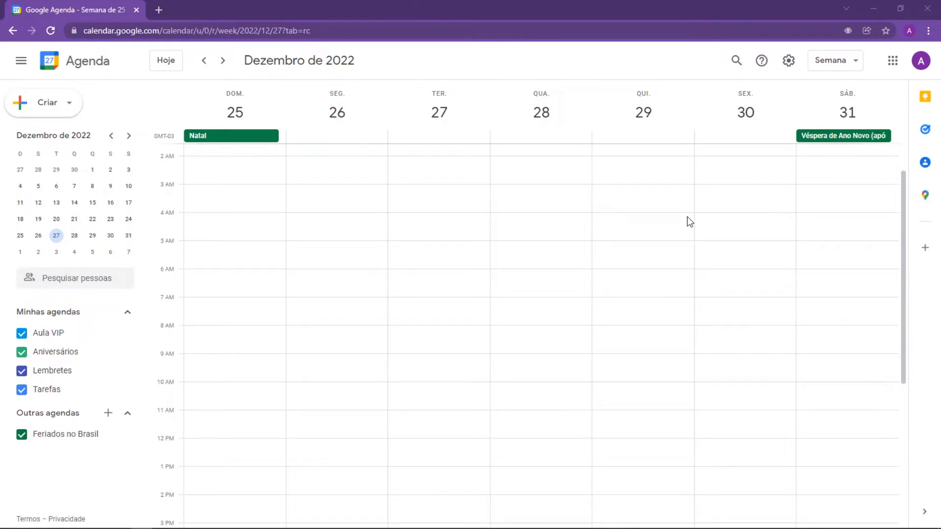
- Start a new calendar entry of type Evento with the title "Teste"
left_click(27, 108)
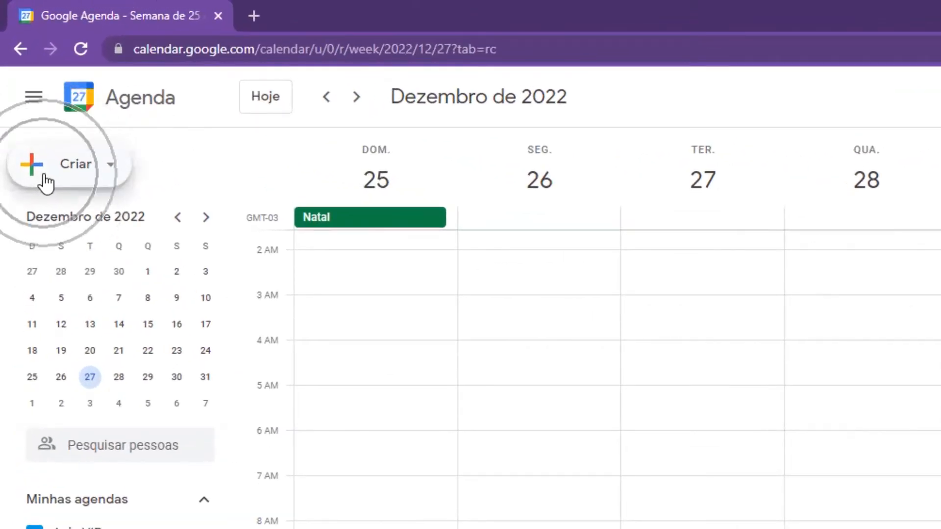
left_click(86, 176)
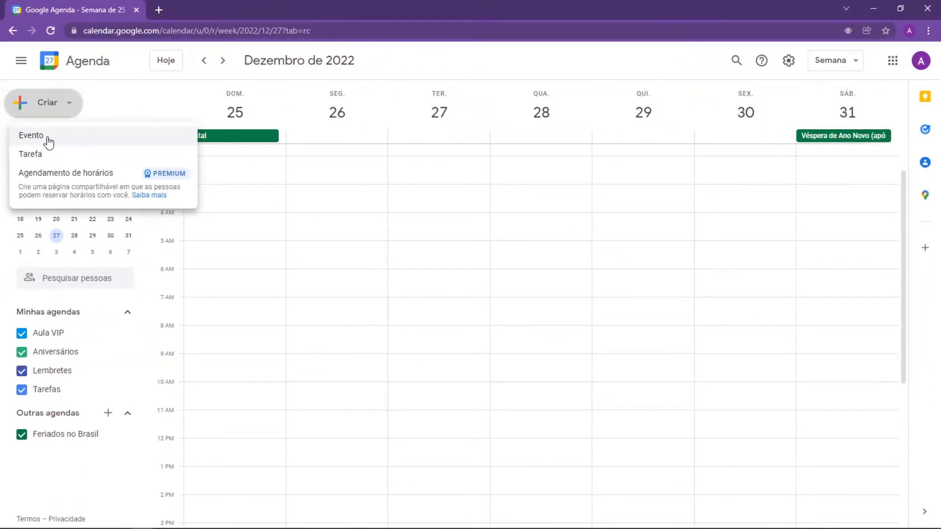
left_click(48, 141)
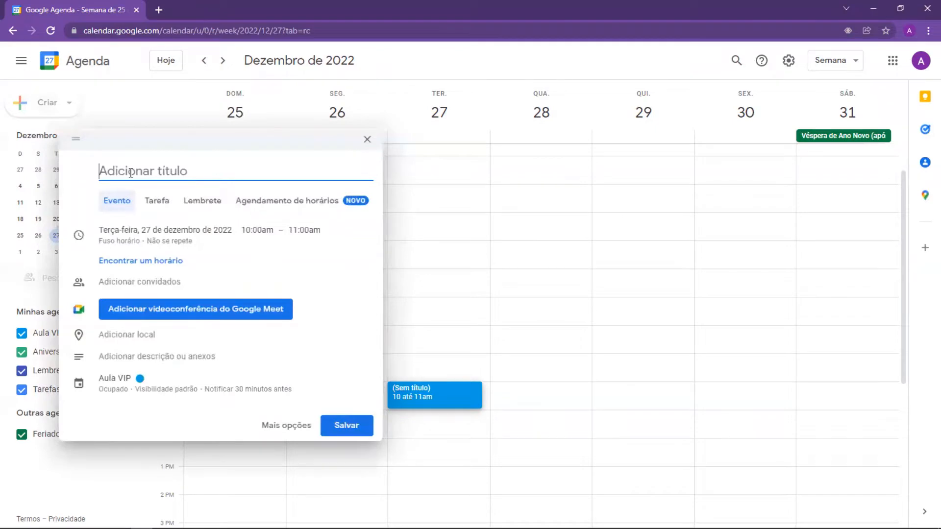
type("Teste")
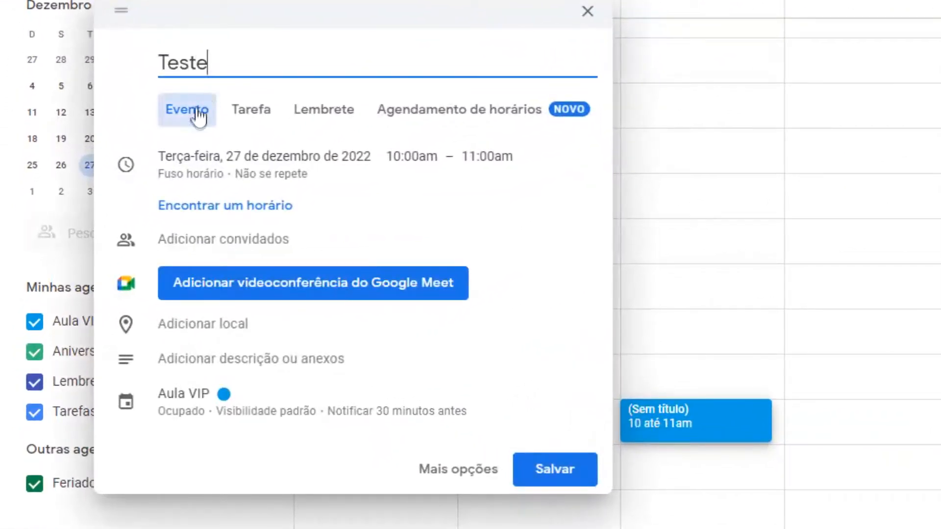
left_click(190, 120)
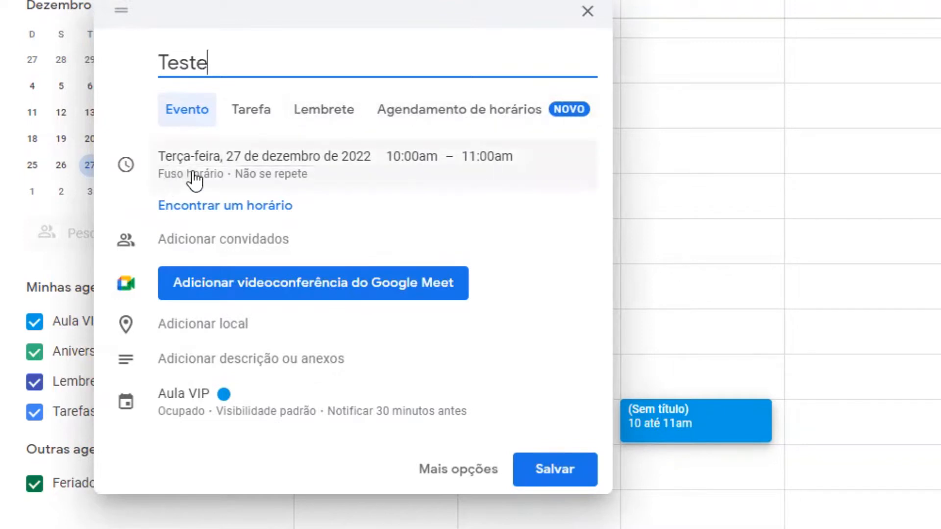
- Pick 27 December 2022 as the date of the Teste event
left_click(272, 172)
left_click(269, 160)
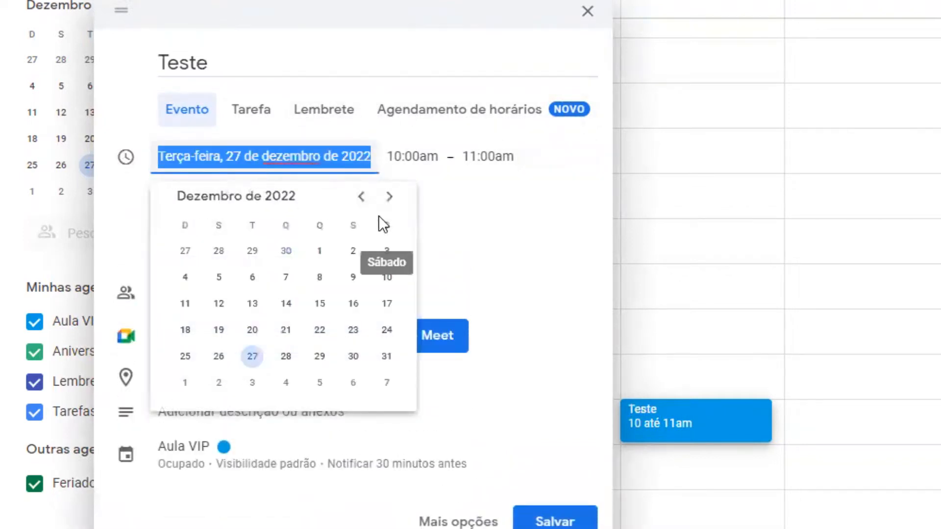
left_click(253, 356)
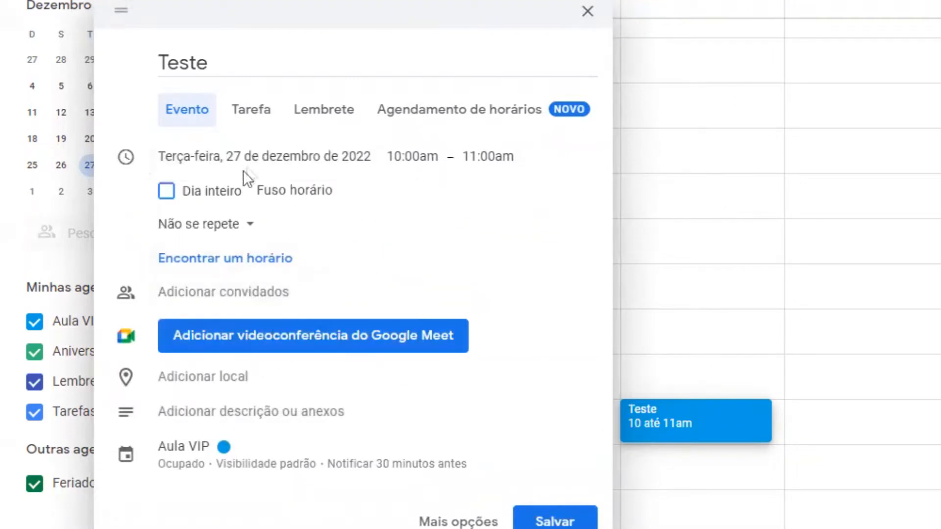
- Set the date of the Teste event to 27 December 2021
left_click(321, 157)
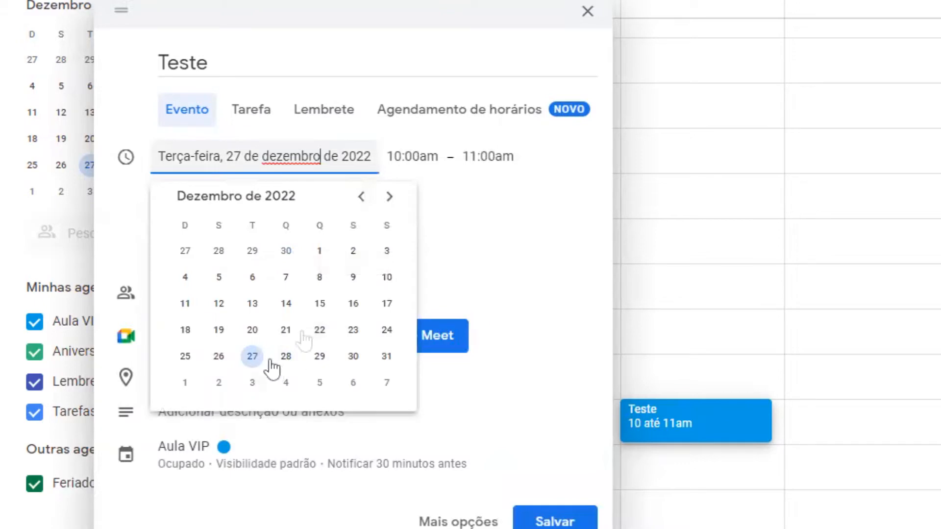
left_click(362, 200)
left_click(361, 197)
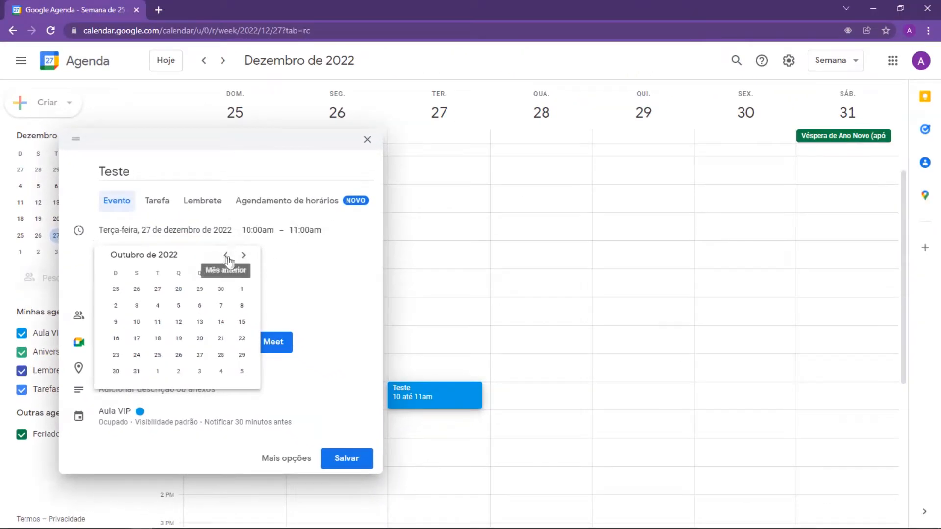
left_click(226, 255)
left_click(226, 255)
left_click(227, 255)
left_click(226, 255)
left_click(227, 255)
left_click(227, 255)
left_click(227, 255)
left_click(227, 256)
left_click(226, 256)
left_click(226, 255)
left_click(226, 255)
left_click(244, 255)
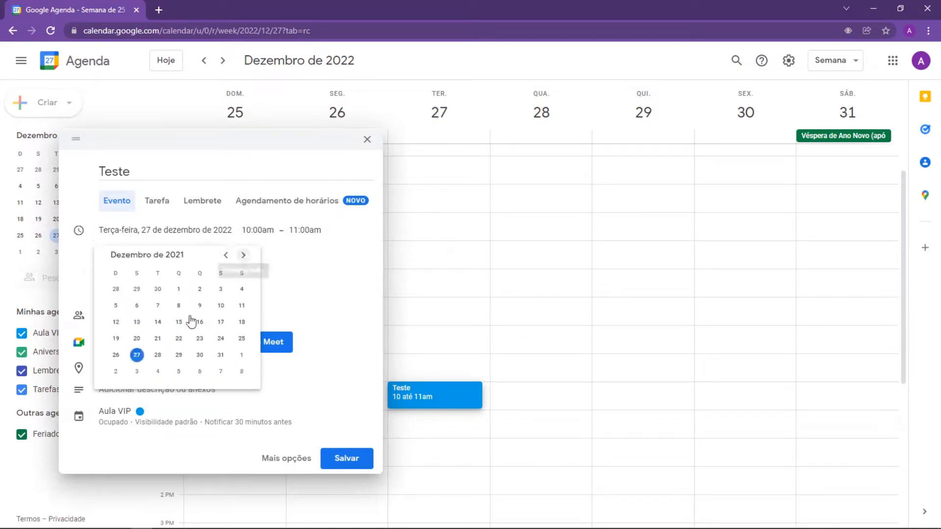
left_click(137, 357)
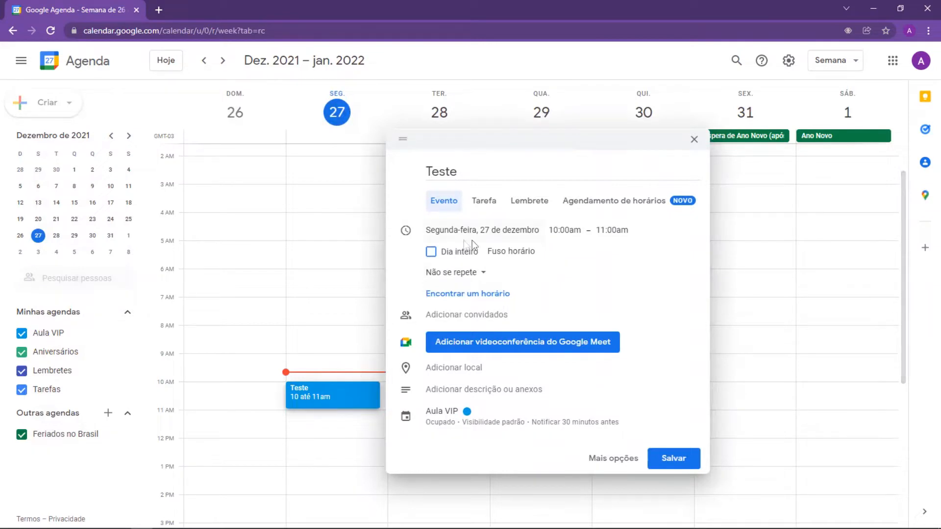
- Turn the all-day option on for the Teste event and back off
left_click(431, 252)
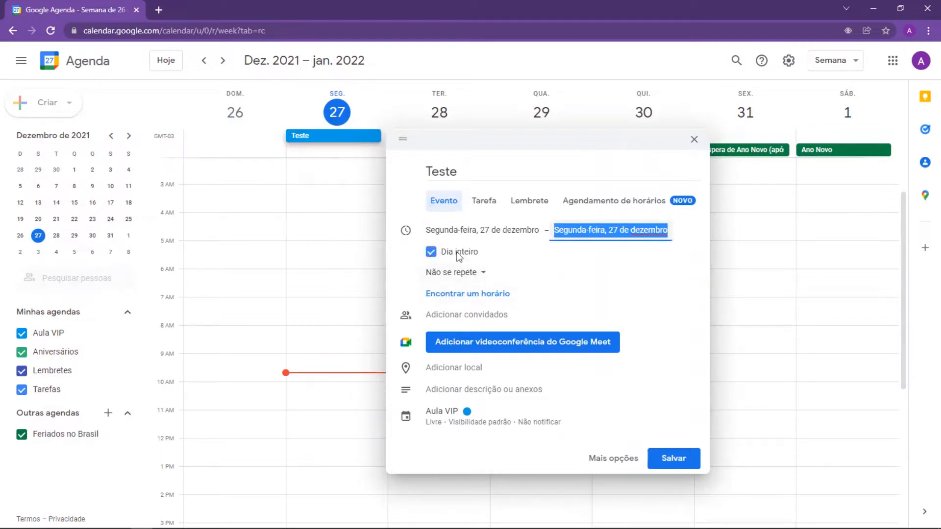
left_click(432, 252)
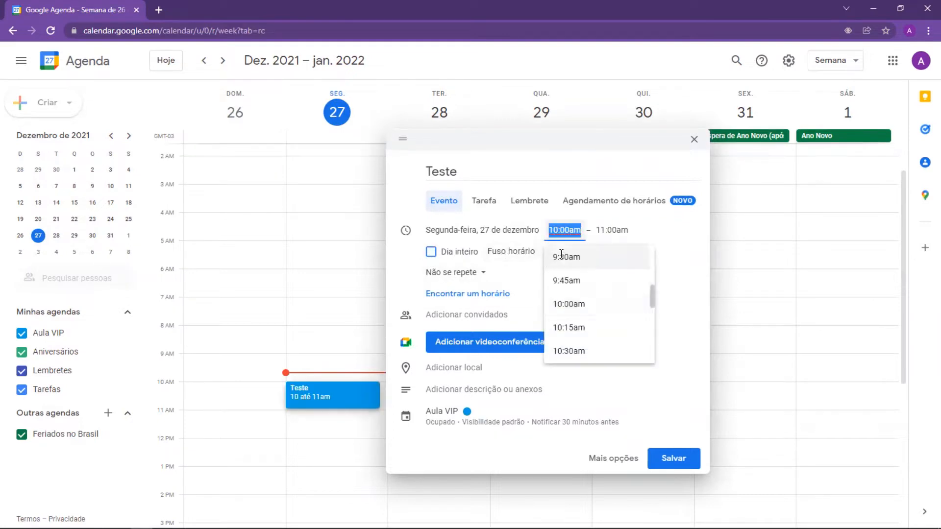
- Pick 10:00am as the start time of the Teste event and look through the available end times
left_click(590, 303)
left_click(606, 229)
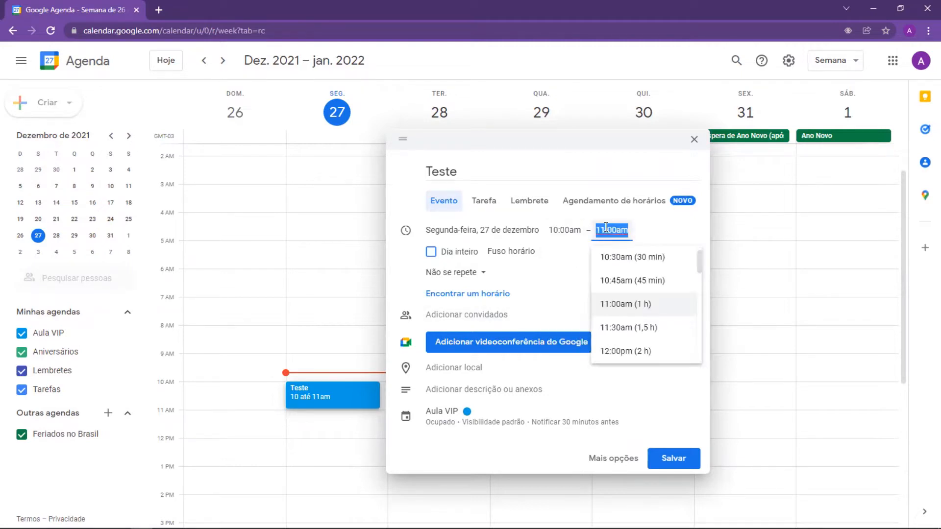
left_click(649, 235)
left_click(611, 231)
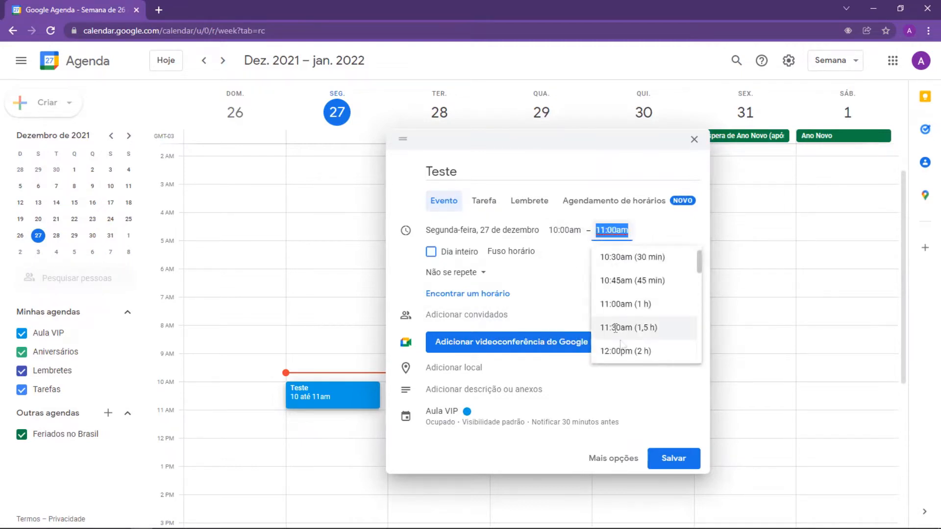
scroll(677, 307, "down", 7)
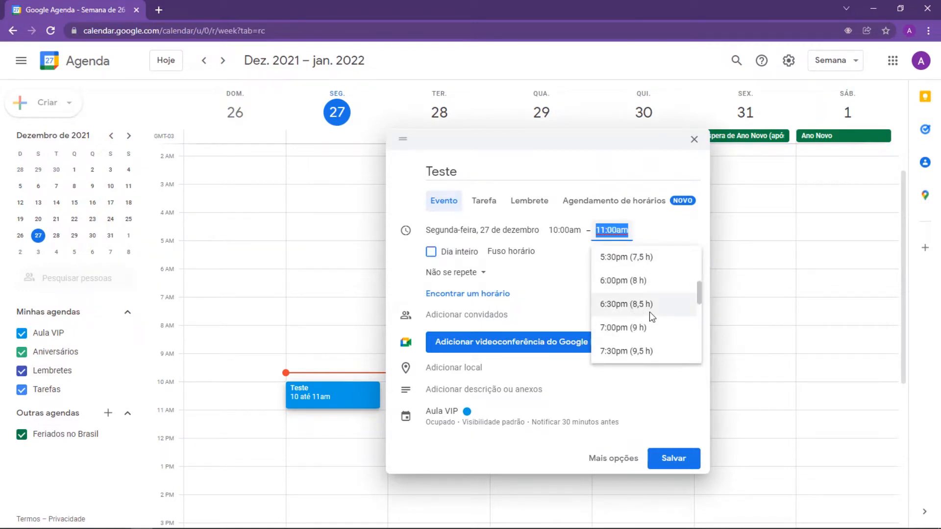
left_click(615, 231)
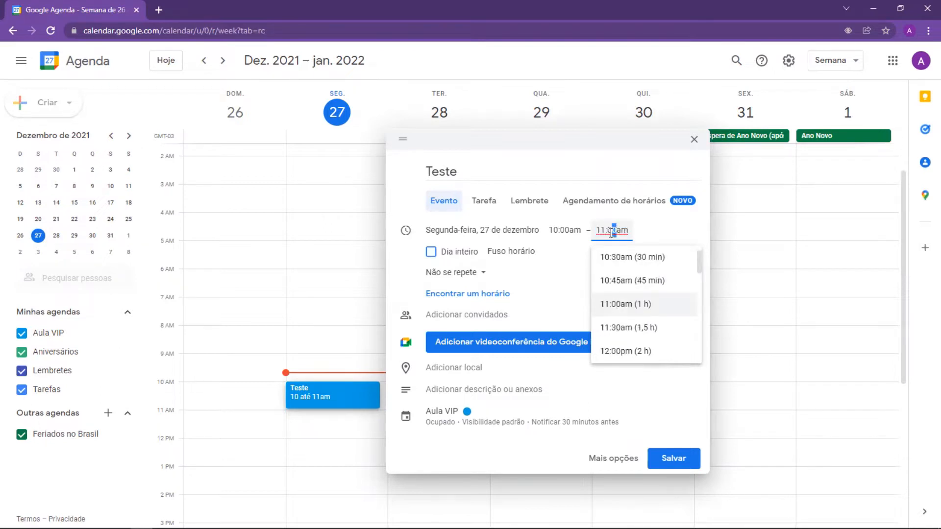
triple_click(610, 233)
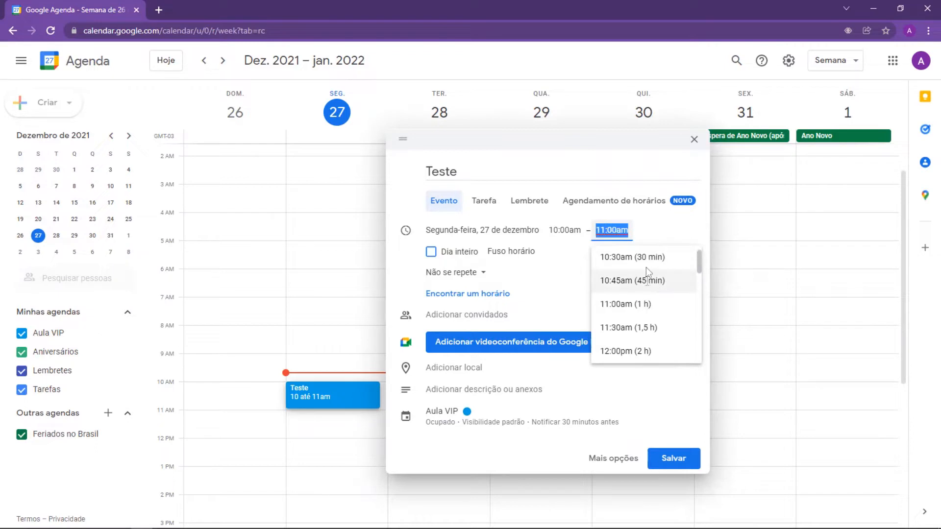
left_click(640, 233)
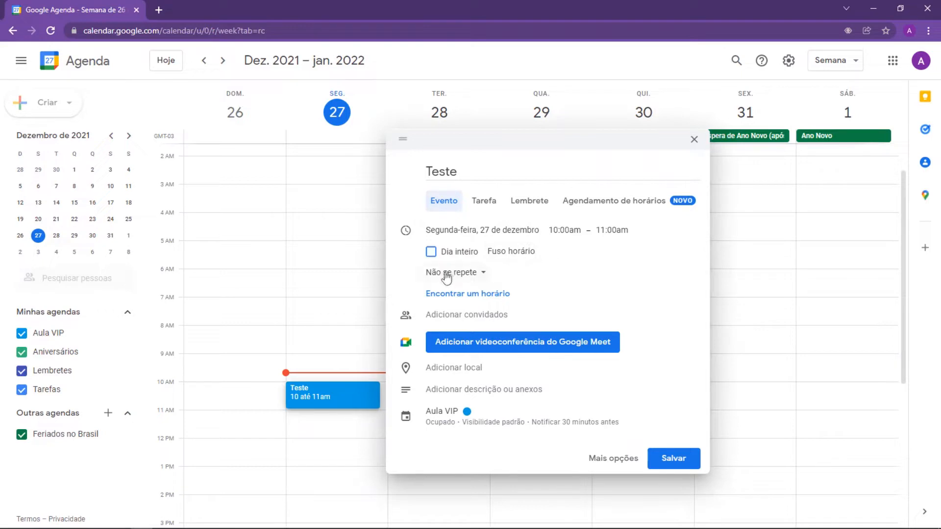
- Give the Teste event a custom recurrence that repeats every 10 weeks on Monday
left_click(483, 282)
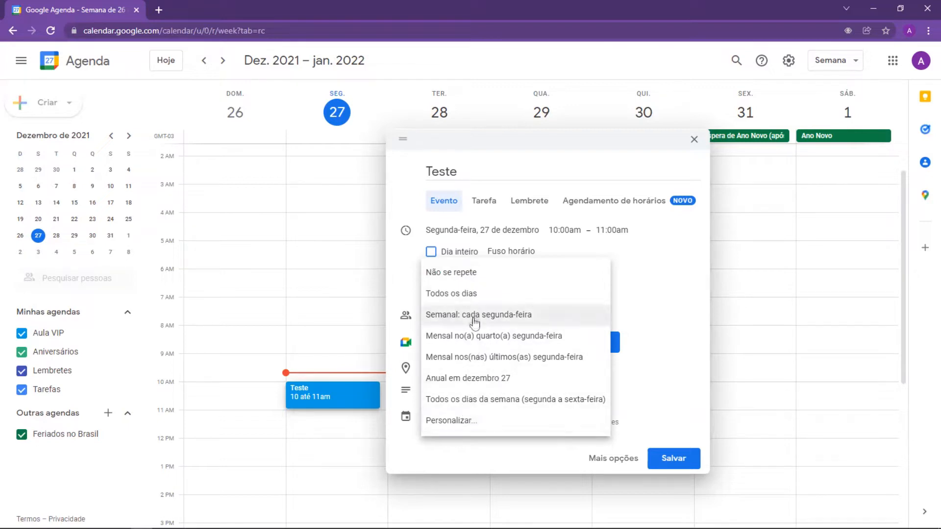
left_click(450, 429)
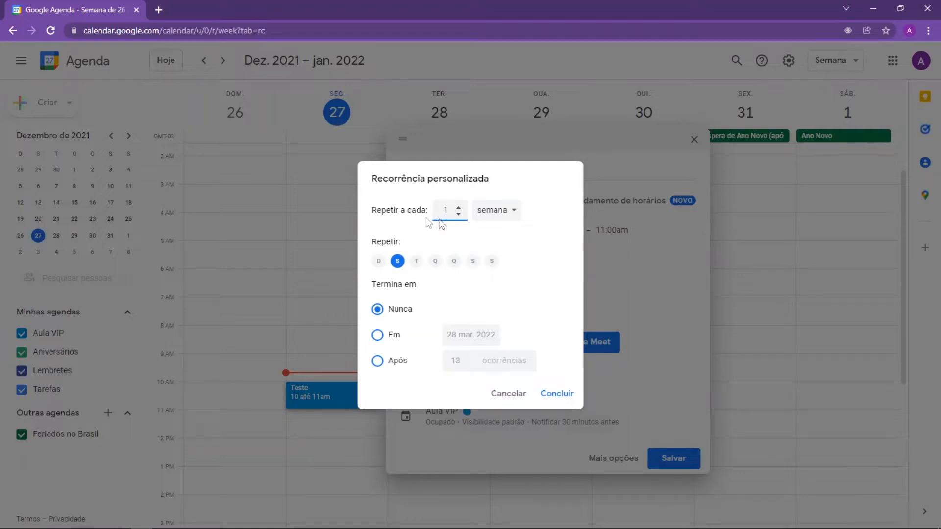
left_click(454, 261)
left_click(459, 208)
left_click(459, 208)
left_click_drag(452, 214, 427, 214)
type("10")
left_click(399, 263)
left_click(454, 261)
- End the custom recurrence after 13 occurrences and apply it to the Teste event
left_click(377, 364)
double_click(460, 359)
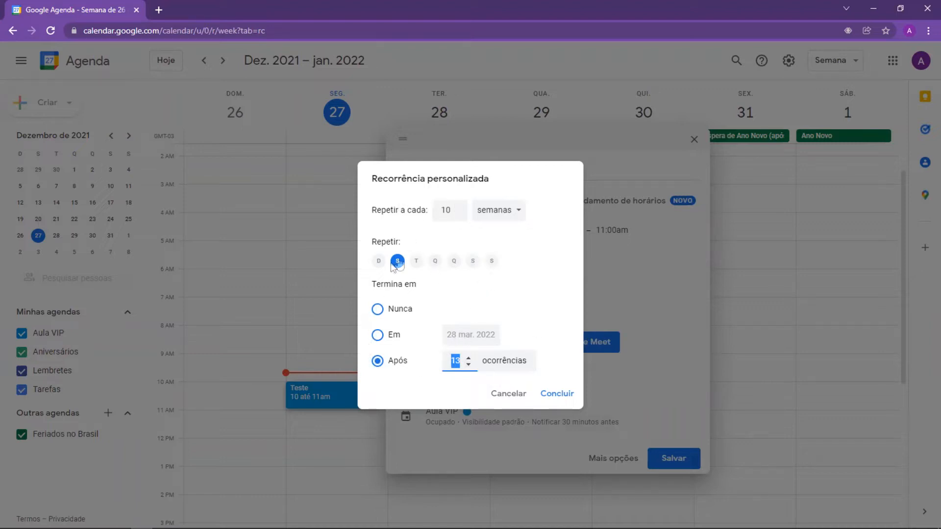
left_click(551, 395)
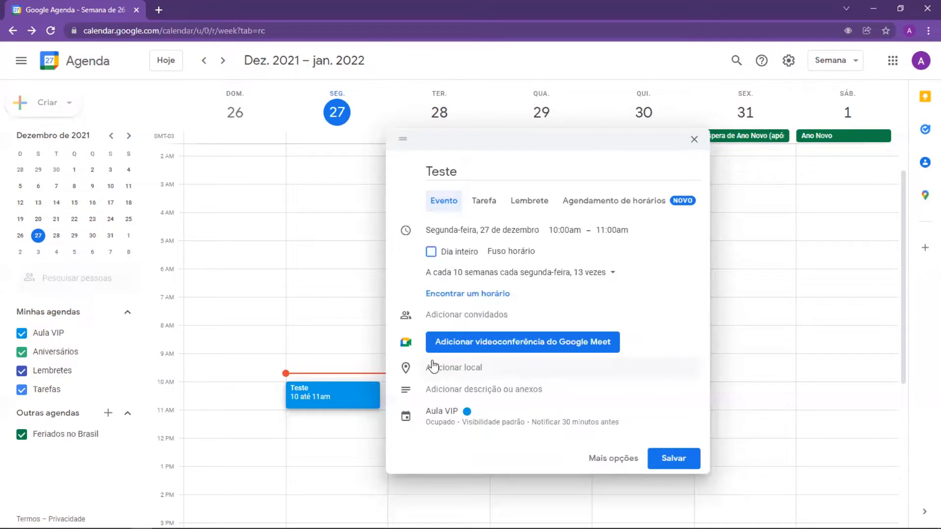
- Expand the description and calendar settings of the Teste event and set its color to red
left_click(442, 390)
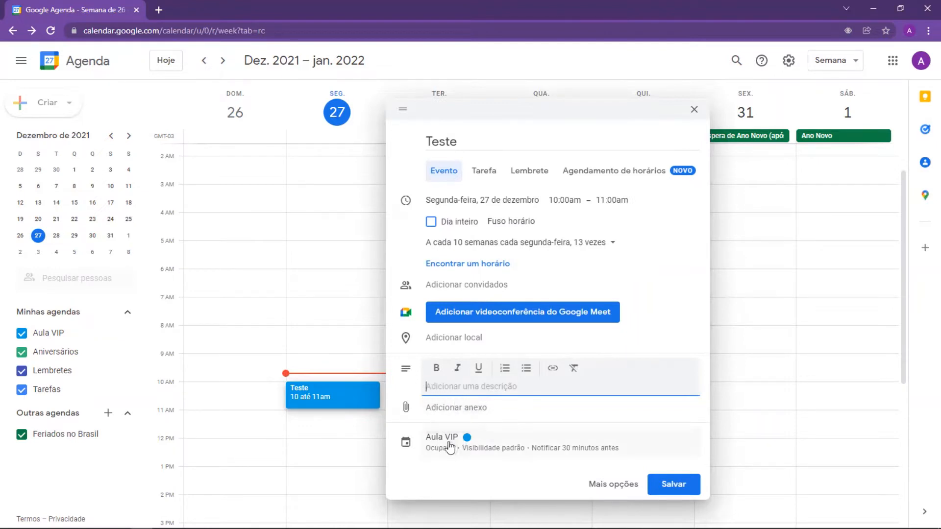
left_click(464, 447)
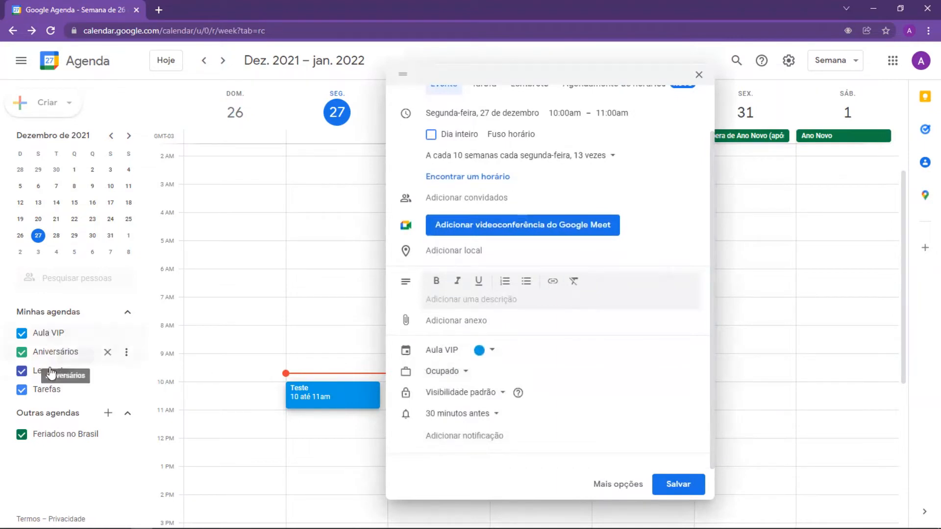
left_click(483, 350)
left_click(480, 350)
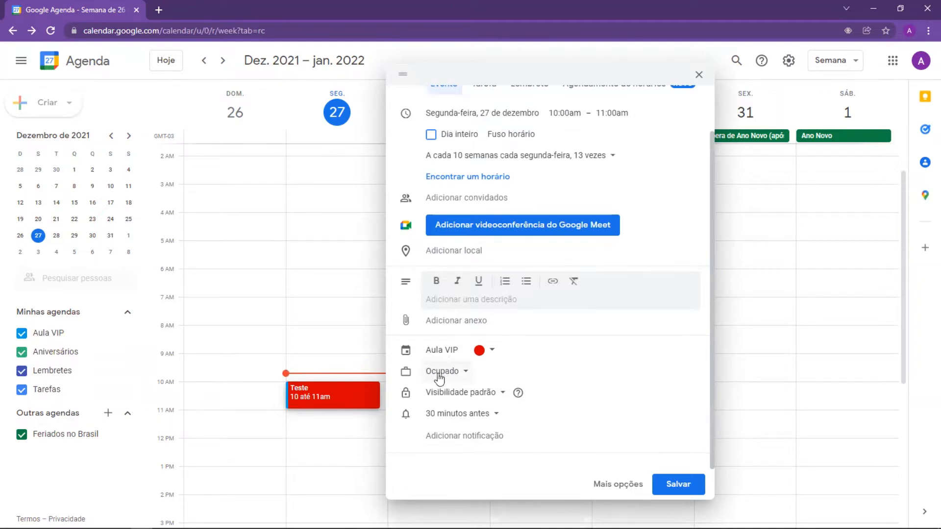
- Review the availability and visibility options of the Teste event
left_click(453, 378)
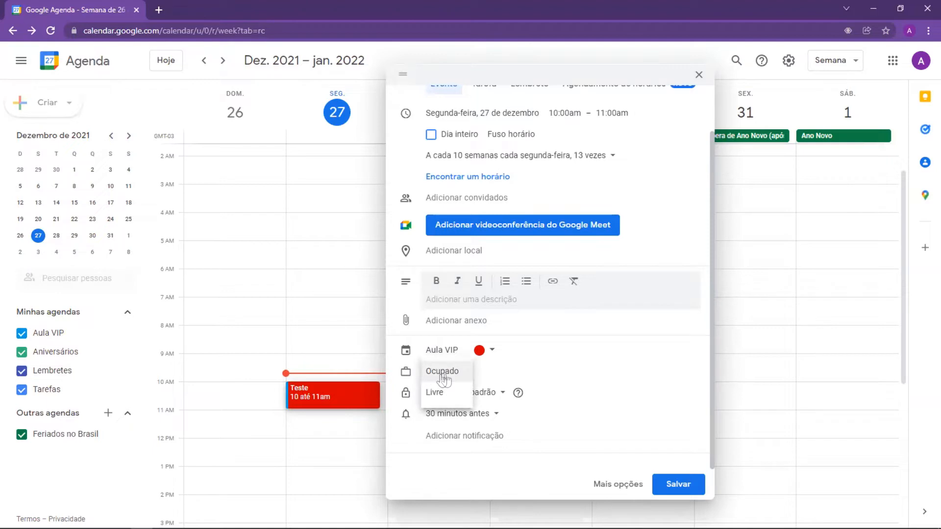
left_click(548, 373)
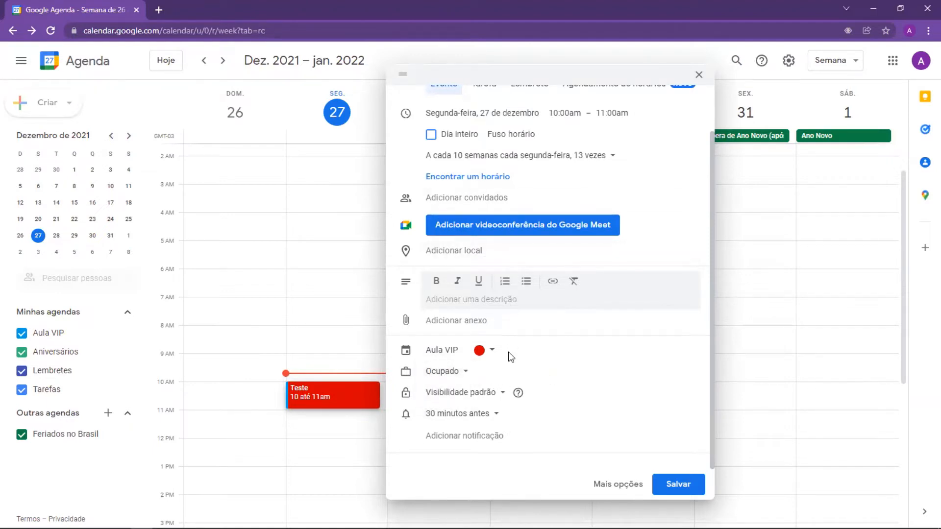
left_click(481, 395)
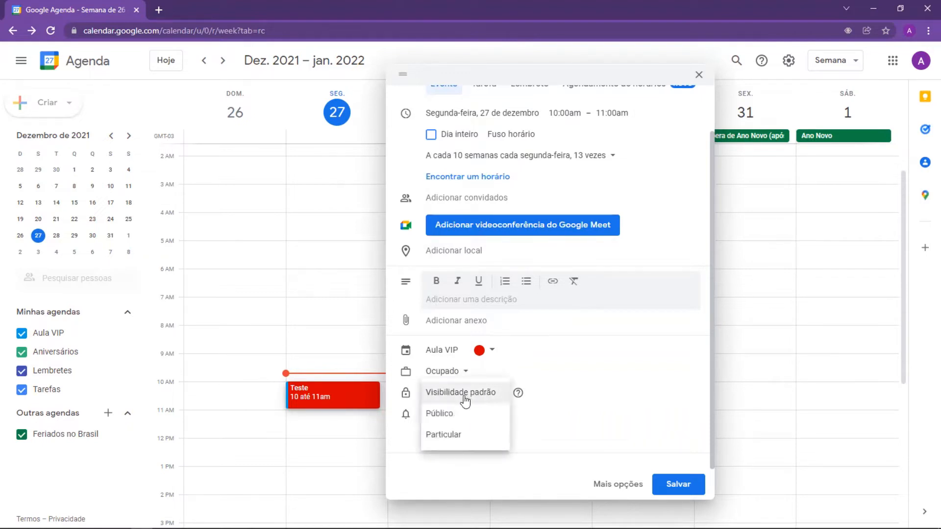
left_click(548, 390)
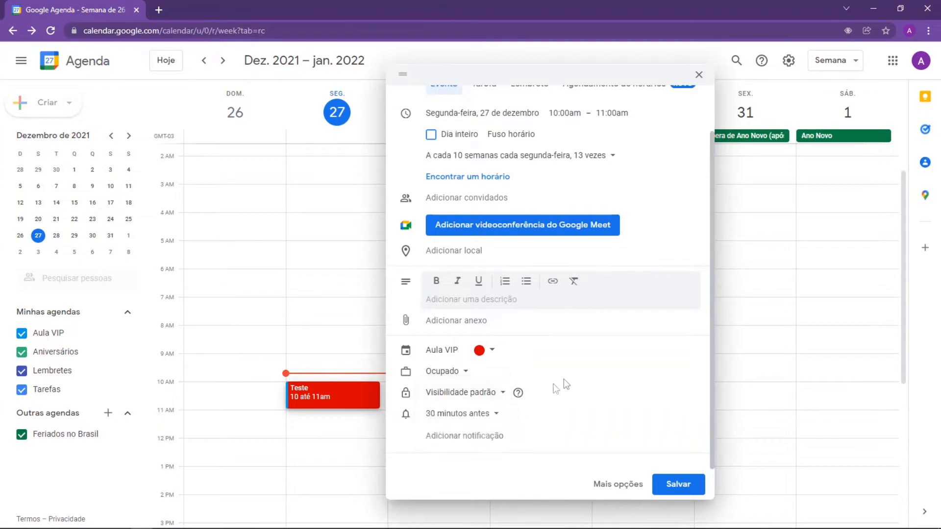
- Check the notification timing options of the Teste event, then add a second notification and remove it again
left_click(473, 414)
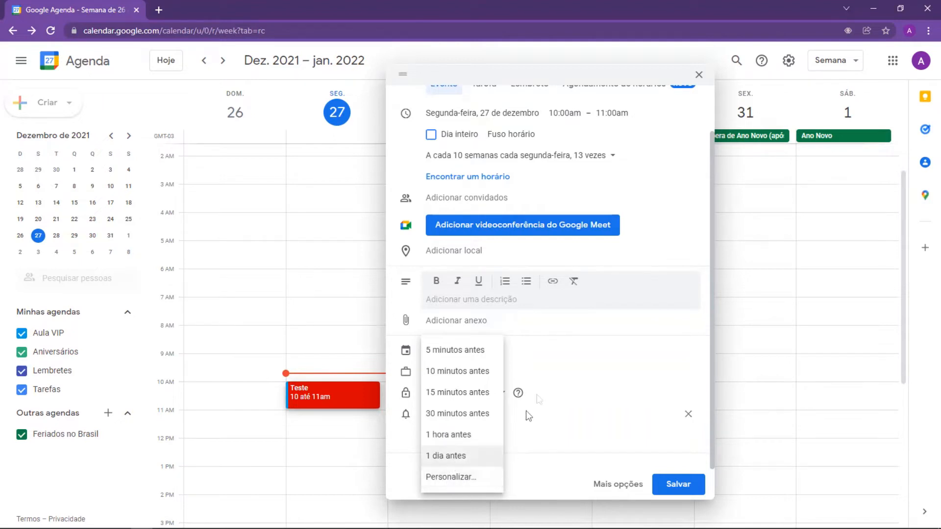
left_click(555, 386)
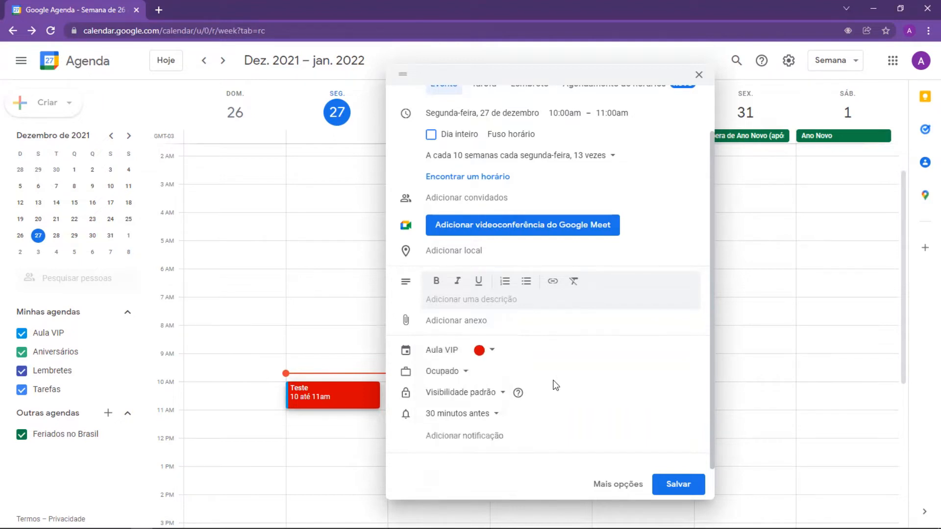
left_click(450, 436)
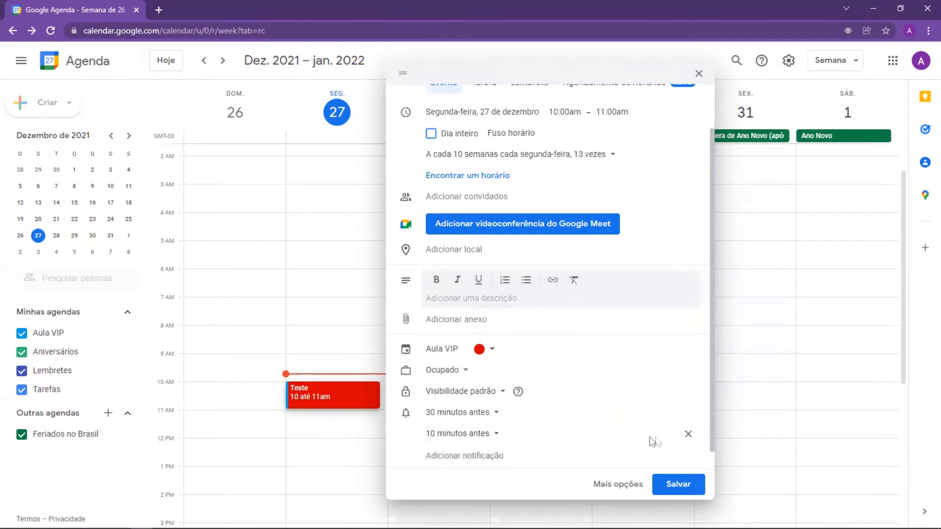
left_click(687, 437)
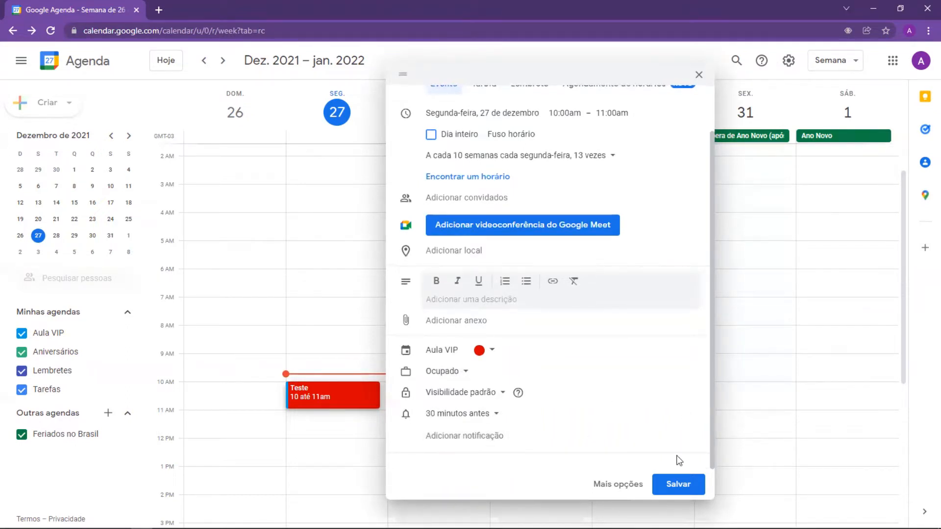
- Save the Teste event and dismiss the request to allow browser notifications
left_click(679, 486)
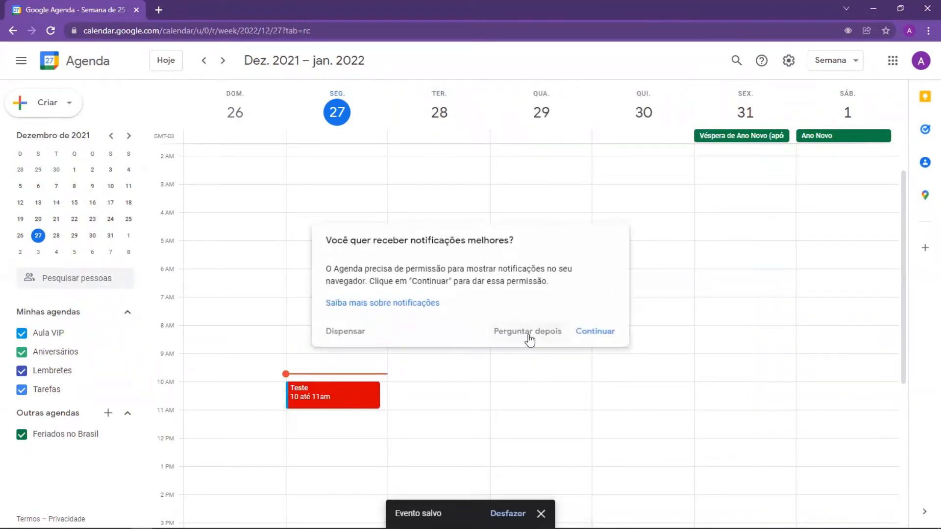
left_click(344, 333)
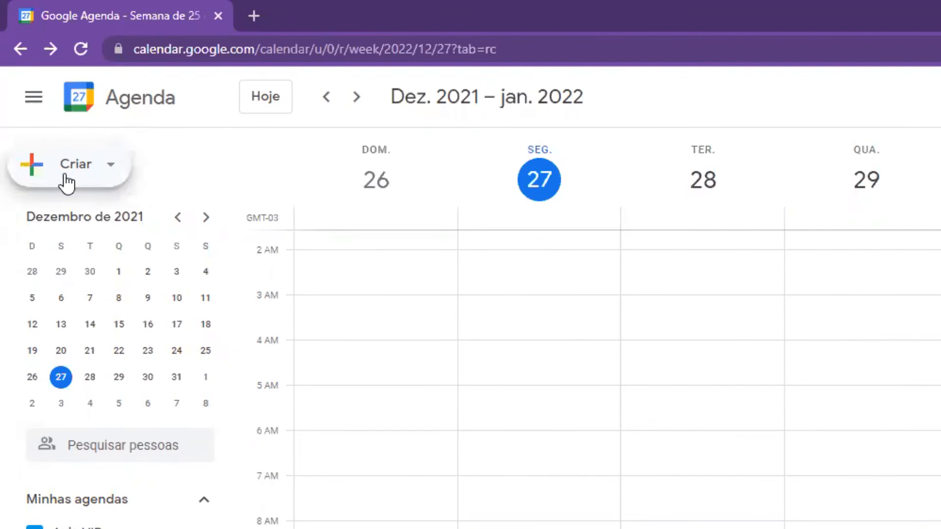
- Start a new calendar entry of type Lembrete with the title "Reunião"
left_click(64, 183)
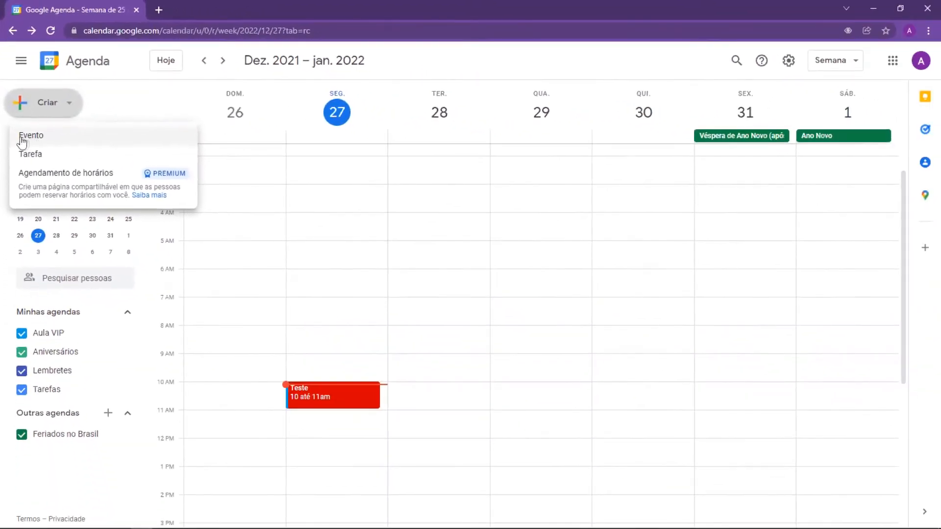
left_click(32, 139)
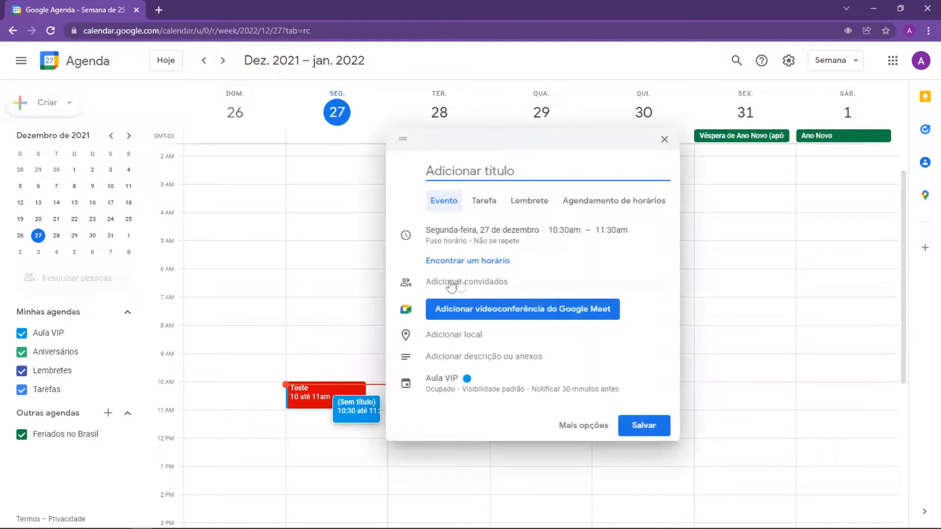
left_click(531, 207)
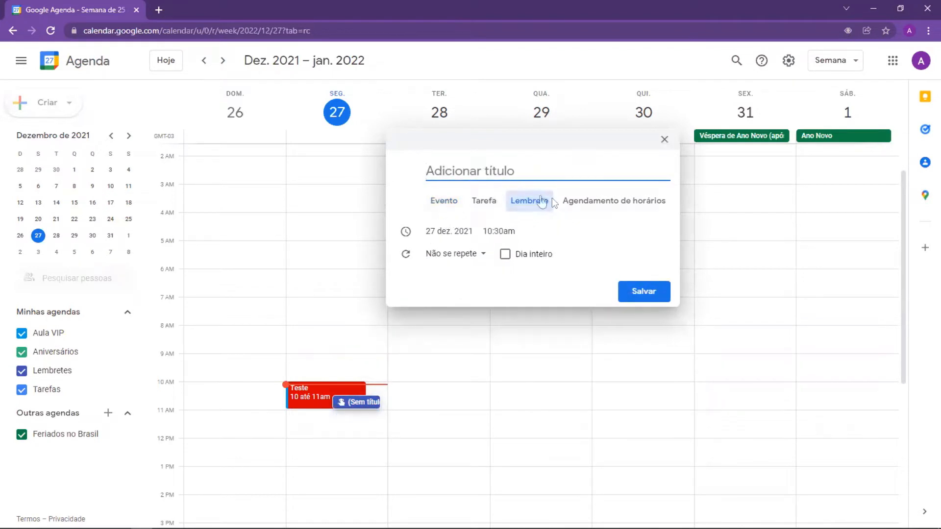
type("Reunião")
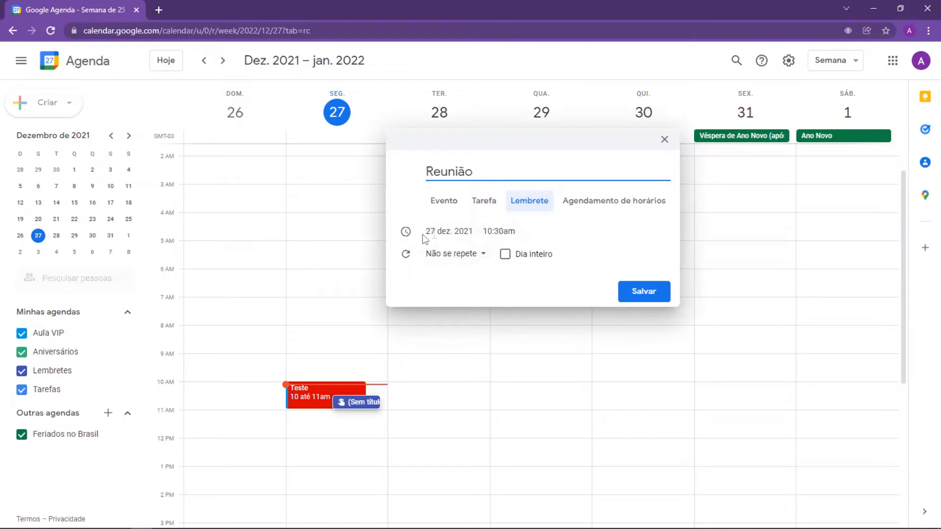
- Set the Reunião reminder to 28 December 2021 at 10:00am
left_click(458, 233)
left_click(484, 357)
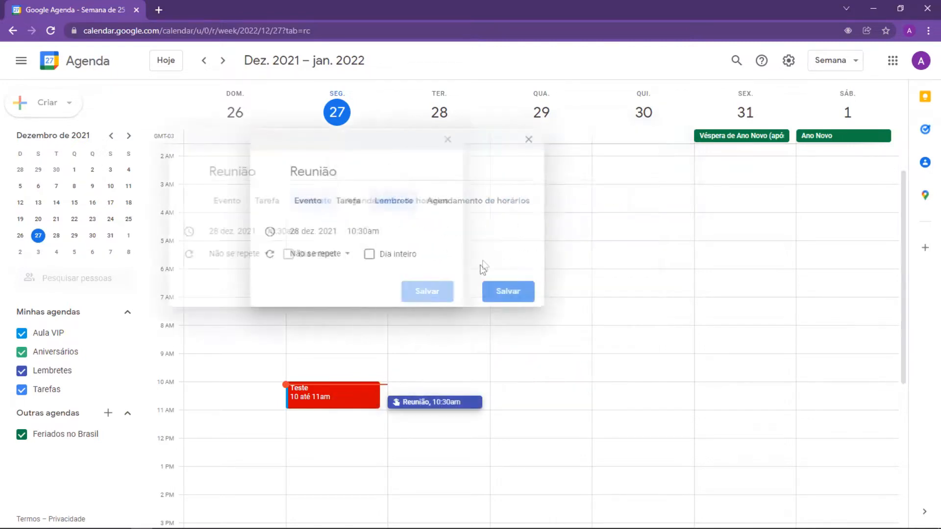
left_click(209, 234)
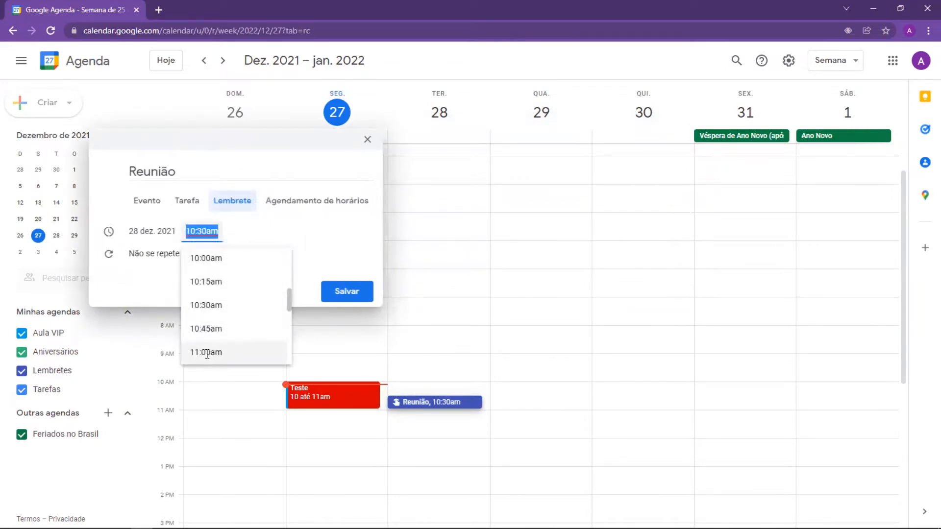
left_click(196, 259)
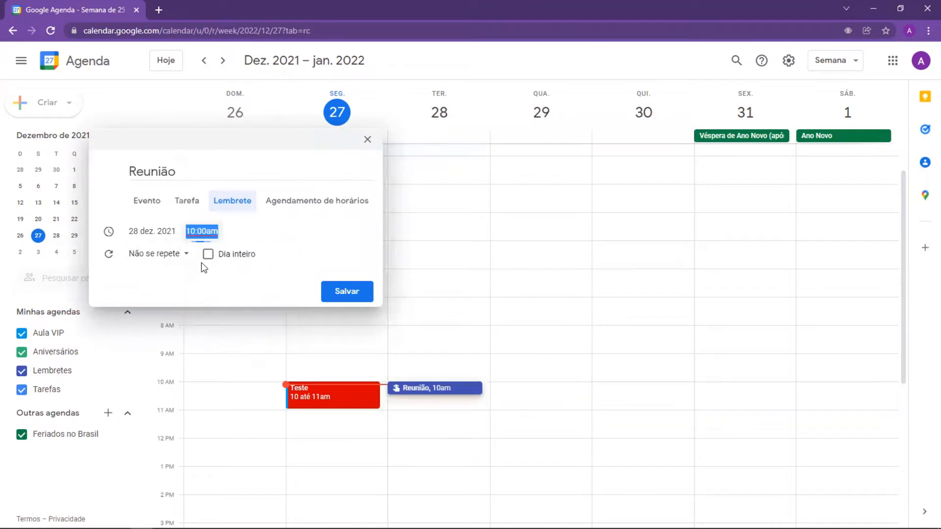
- Check the repeat options of the Reunião reminder and save it
left_click(147, 260)
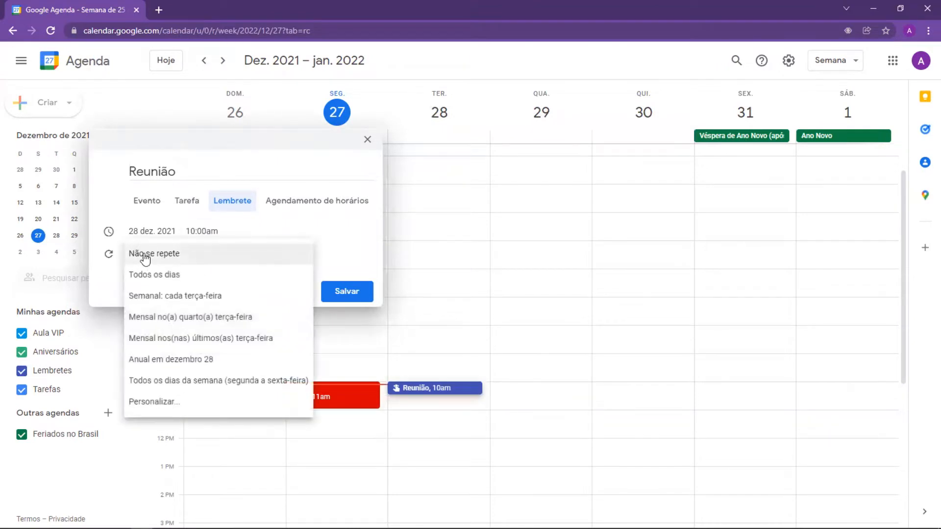
left_click(280, 231)
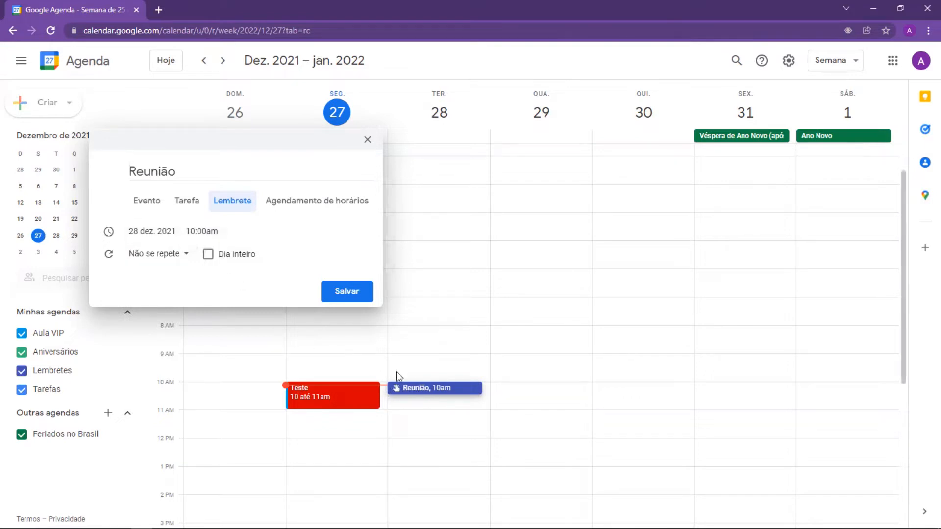
left_click(347, 292)
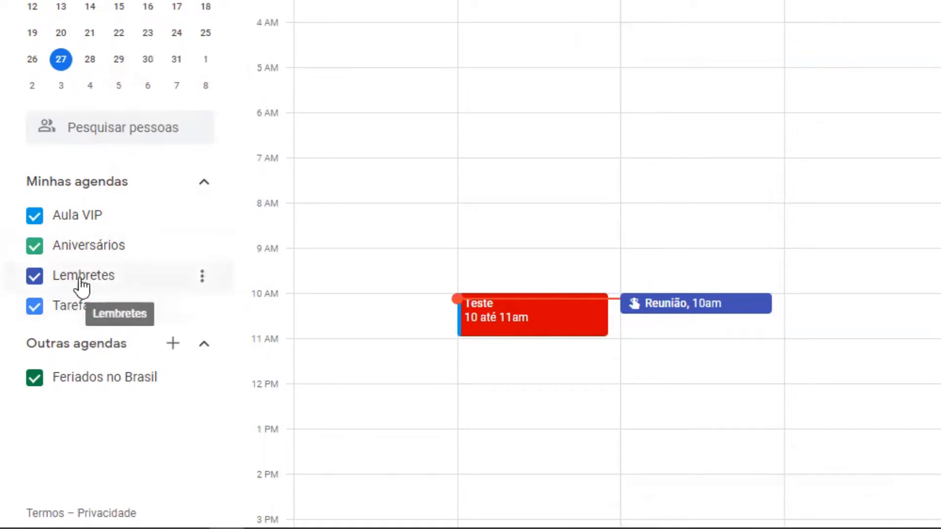
- Hide the Lembretes calendar from the week view and show it again
left_click(34, 278)
left_click(33, 278)
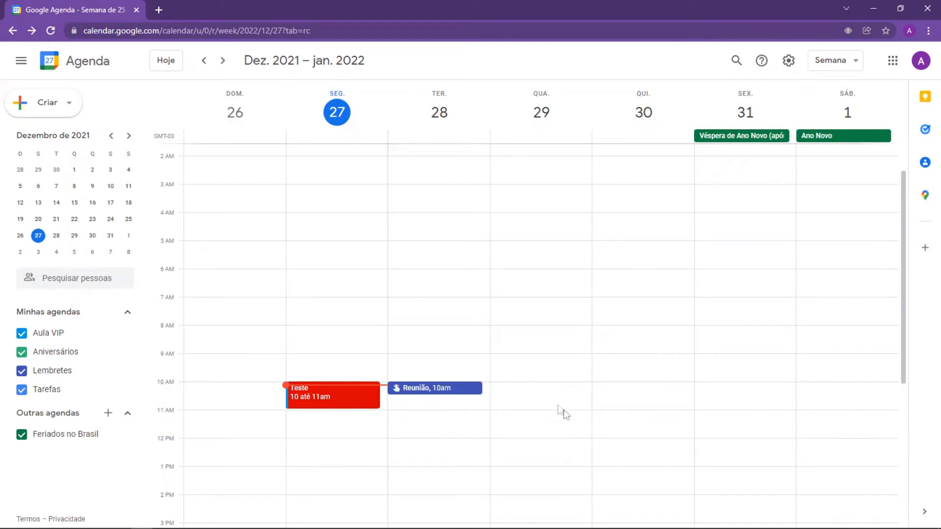
left_click(533, 392)
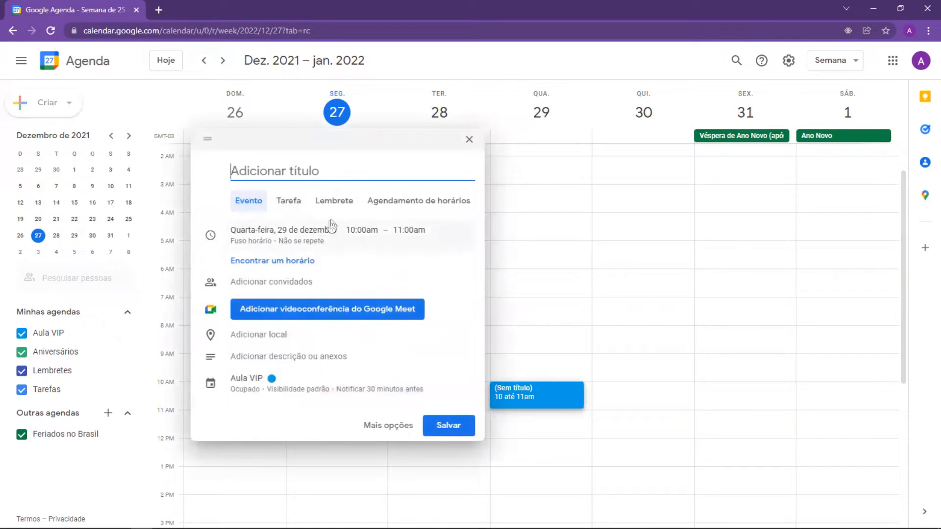
left_click(334, 204)
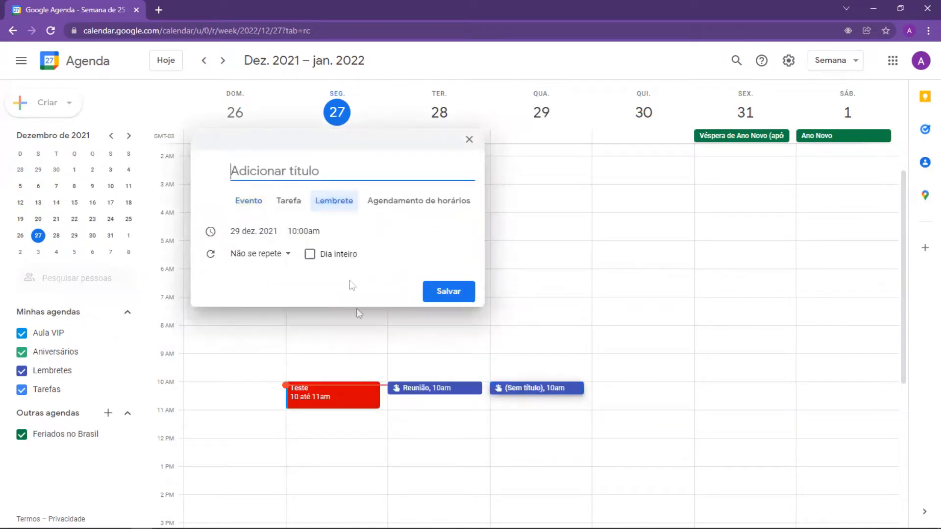
mouse_move(393, 396)
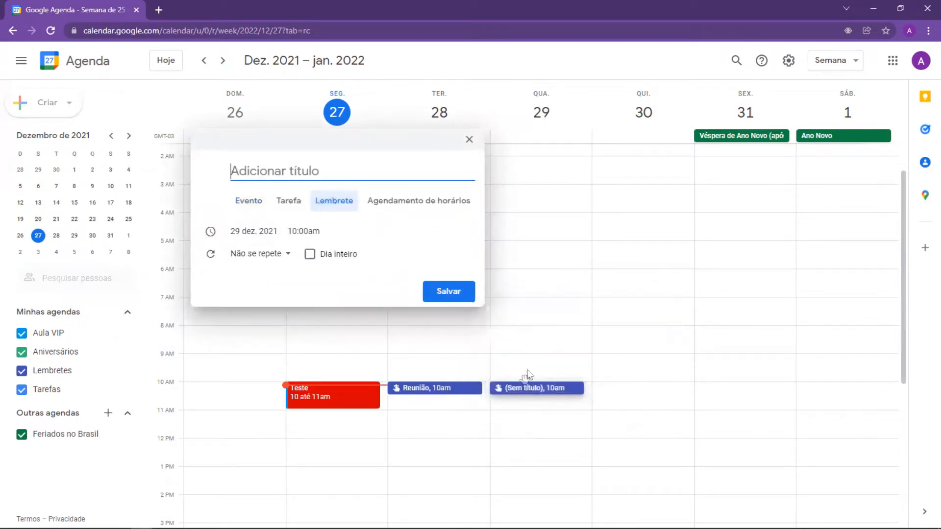
left_click(468, 141)
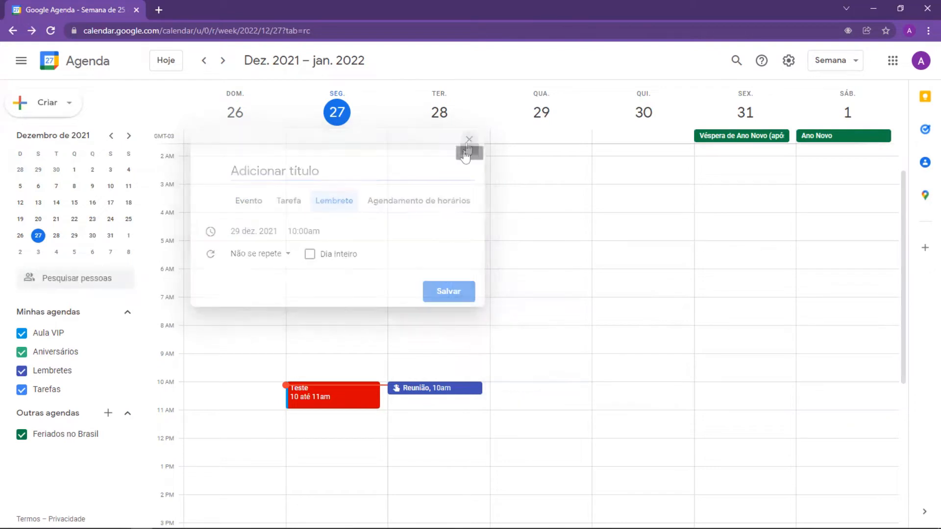
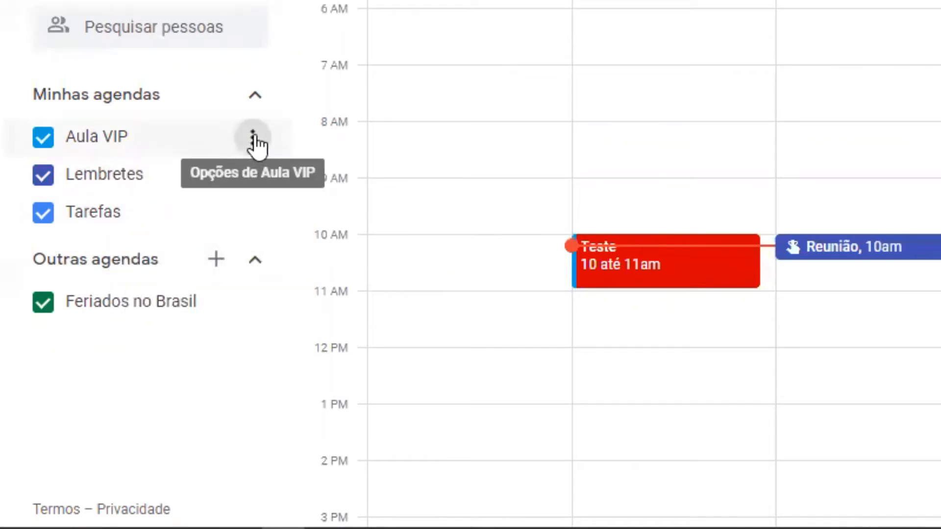
- Check the options of the Aula VIP calendar and close them without changes
left_click(253, 139)
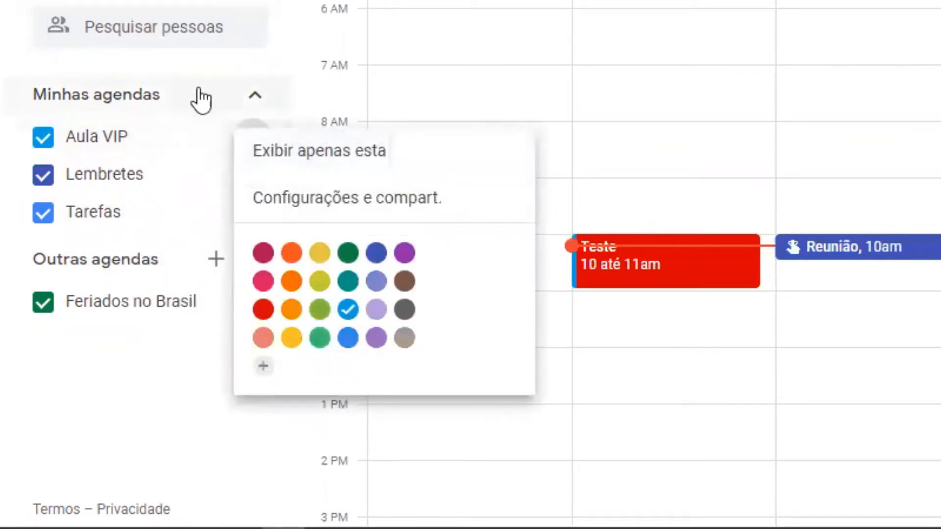
left_click(13, 63)
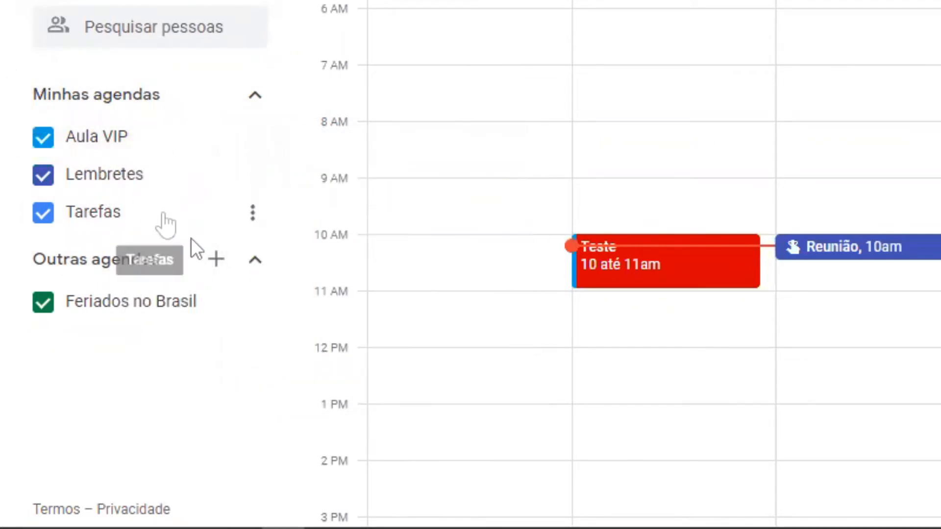
- Create a new calendar named "Aniversário" and set its colour to orange in the calendar list
left_click(217, 260)
left_click(319, 331)
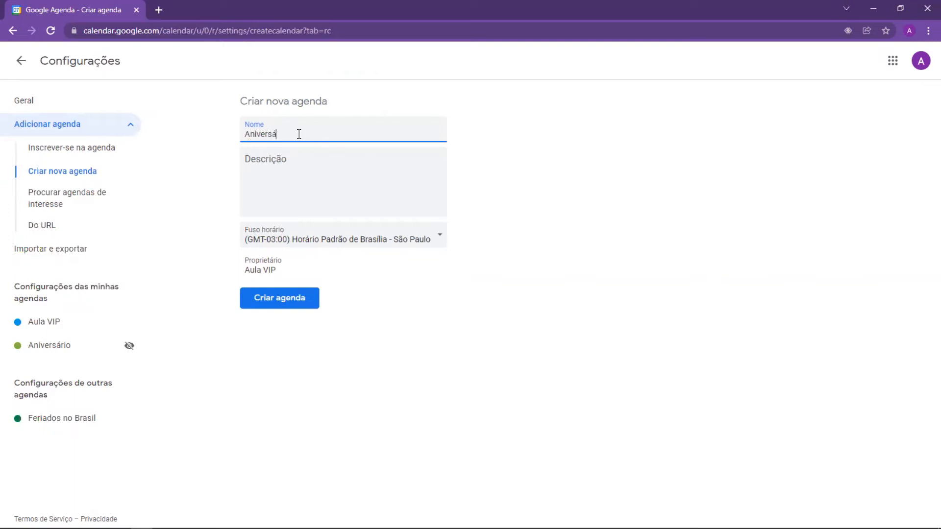
left_click(267, 165)
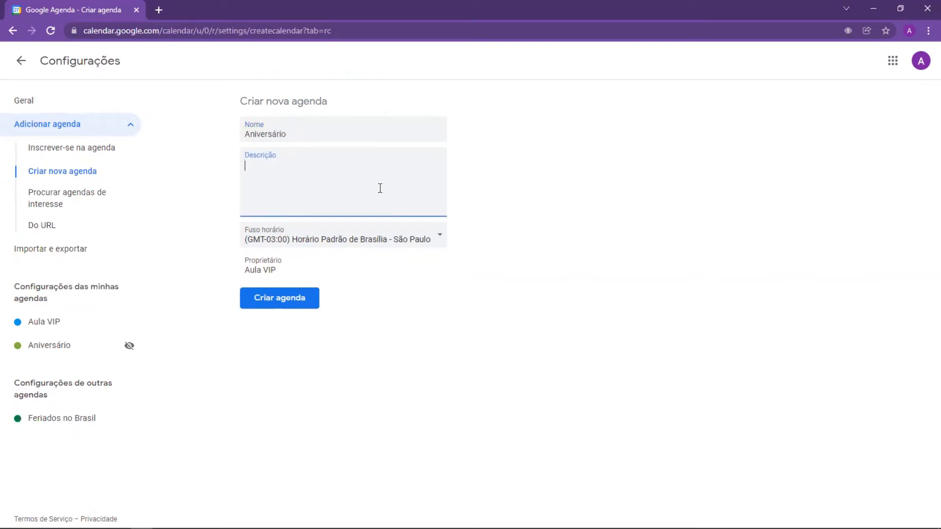
left_click_drag(293, 133, 243, 137)
left_click(255, 164)
left_click(280, 304)
left_click(270, 304)
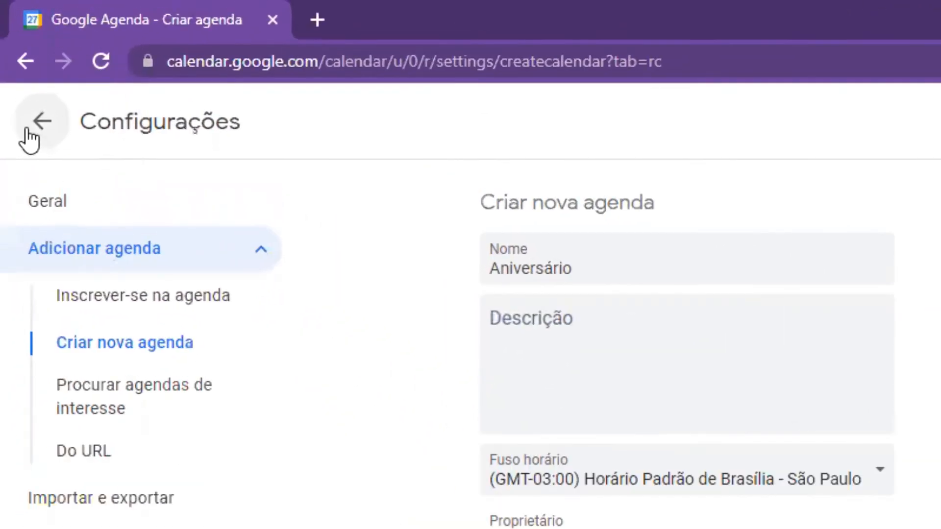
left_click(14, 65)
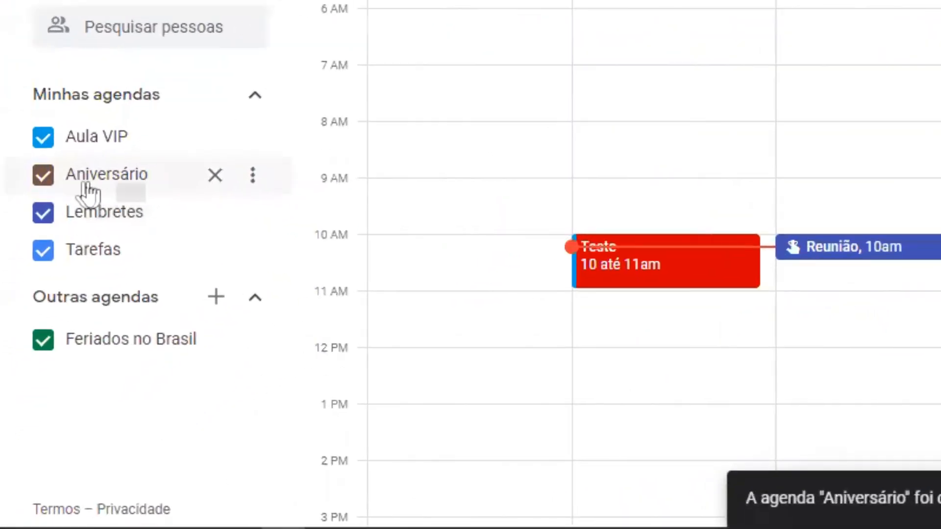
left_click(252, 181)
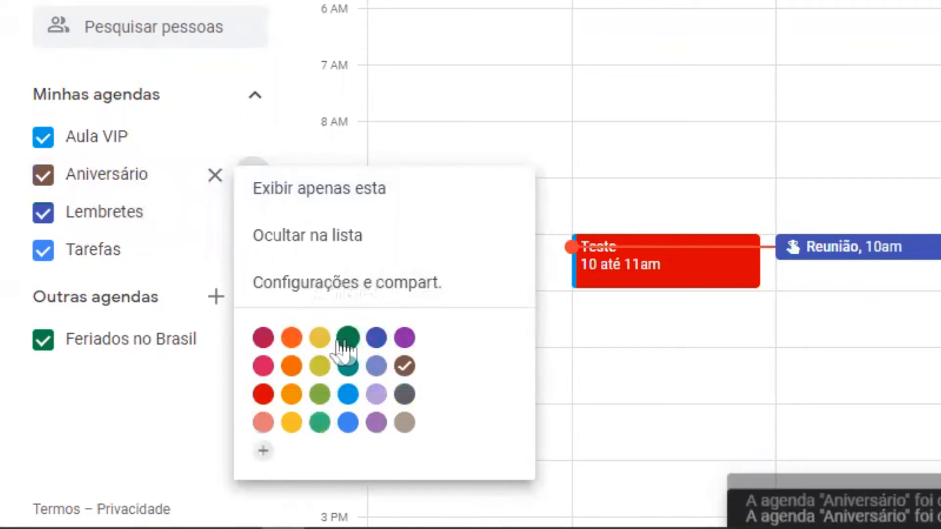
left_click(291, 339)
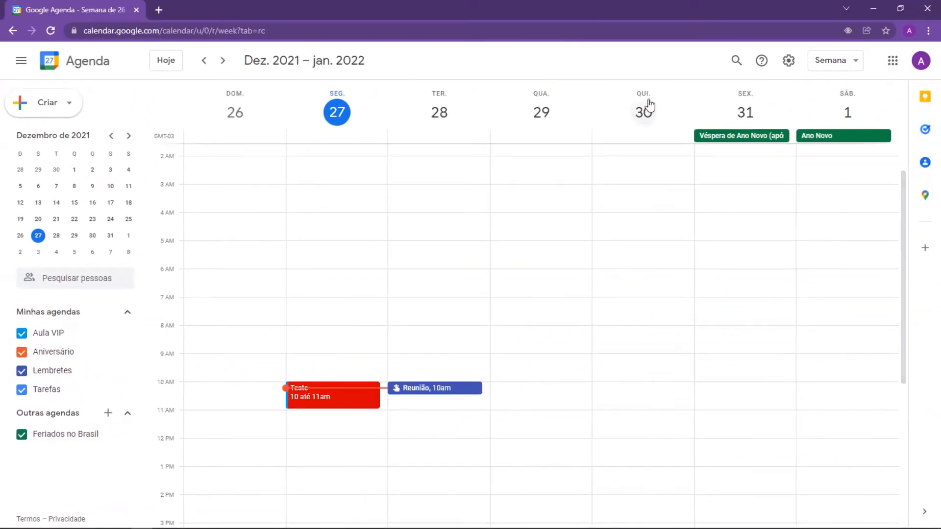
- Create an event on 30 December, 10:00am to 11:00am, titled with the person's first name, and save it in the Aniversário calendar
left_click(645, 392)
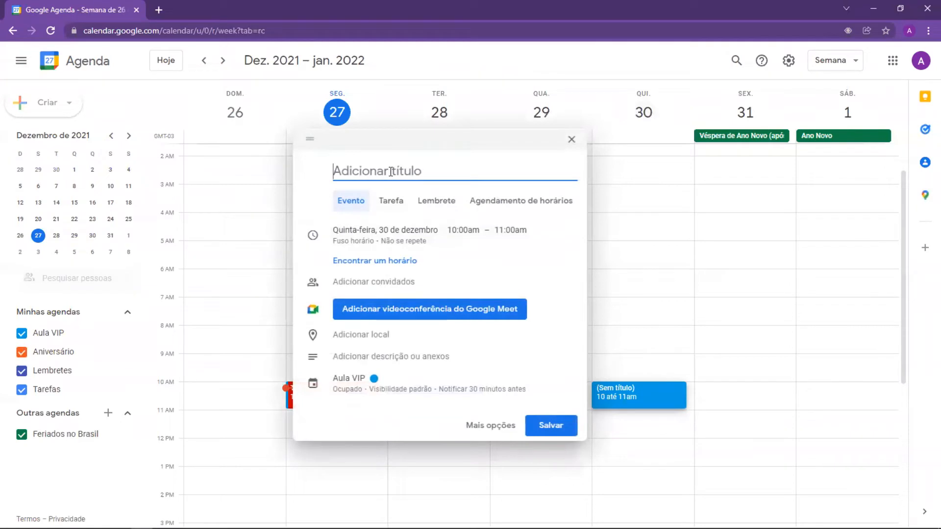
type("João")
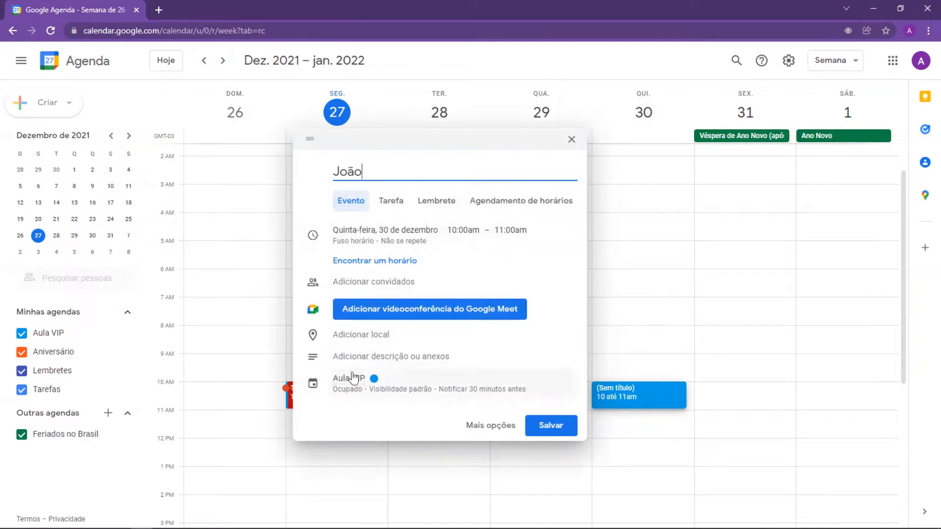
left_click(373, 383)
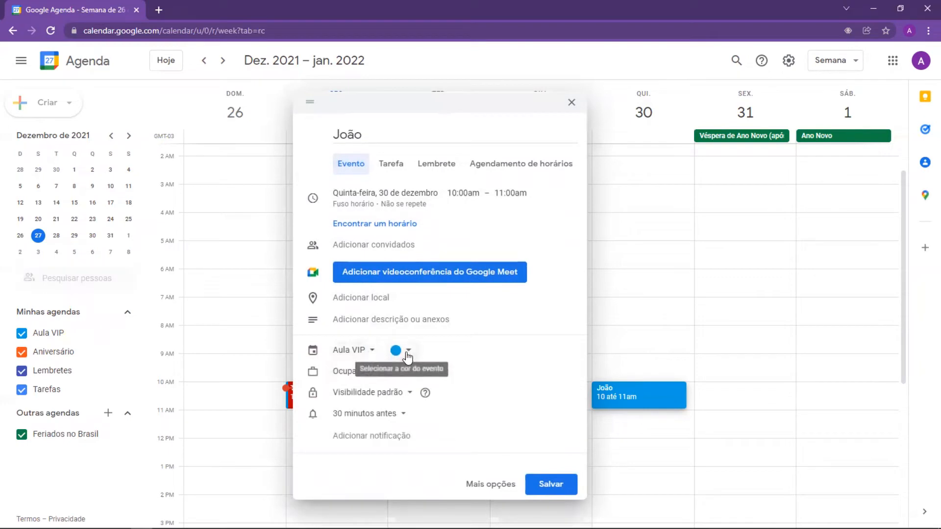
left_click(398, 352)
left_click(373, 358)
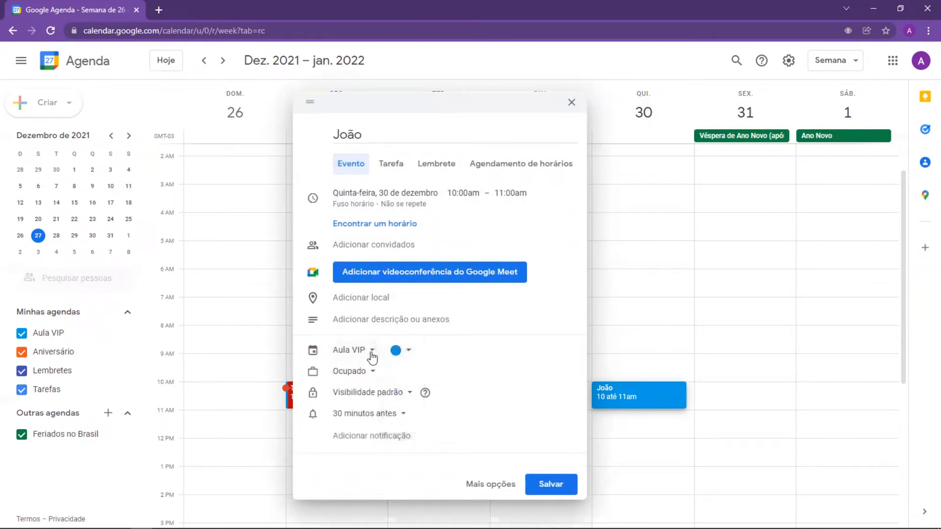
left_click(363, 358)
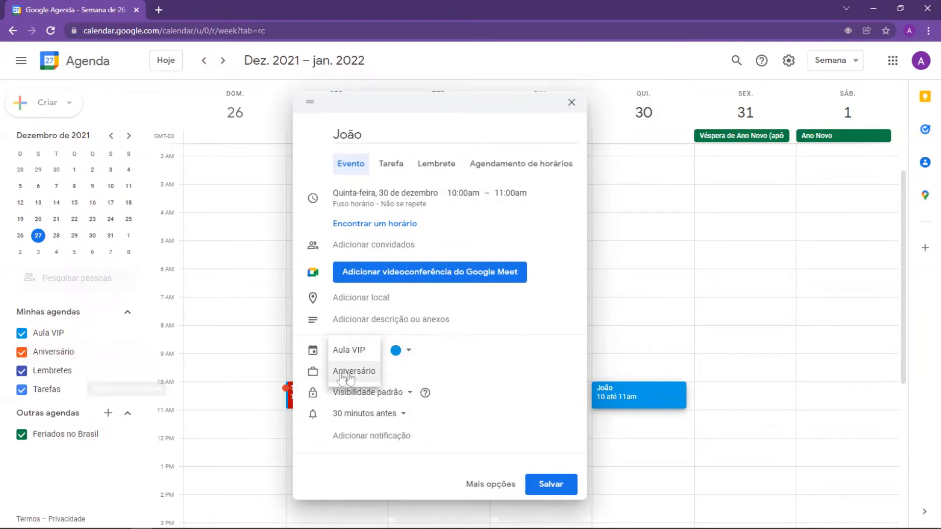
left_click(360, 376)
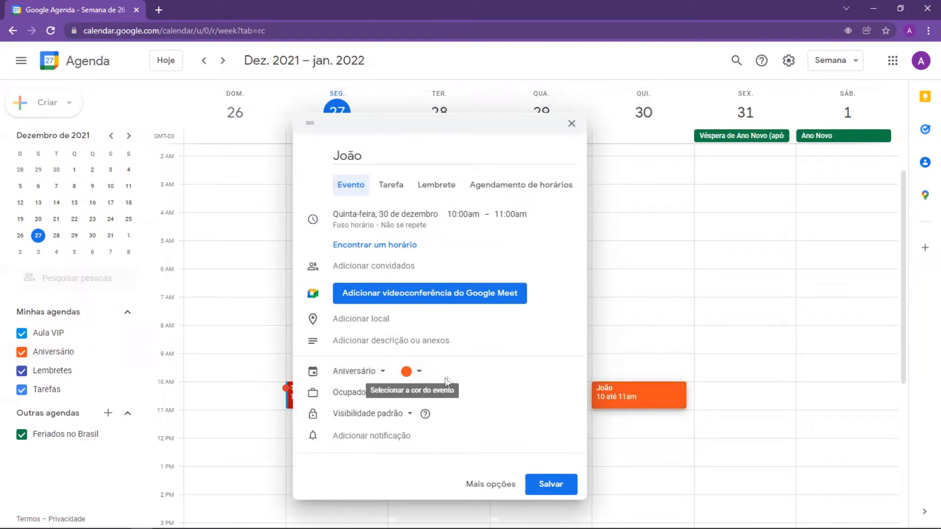
left_click(551, 485)
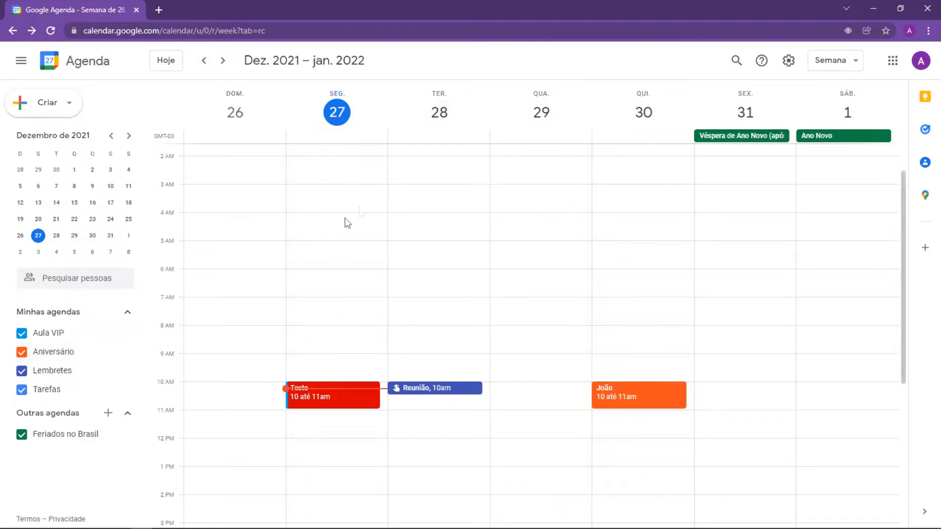
- Hide the Aniversário calendar from the week view and show it again
left_click(22, 353)
left_click(22, 352)
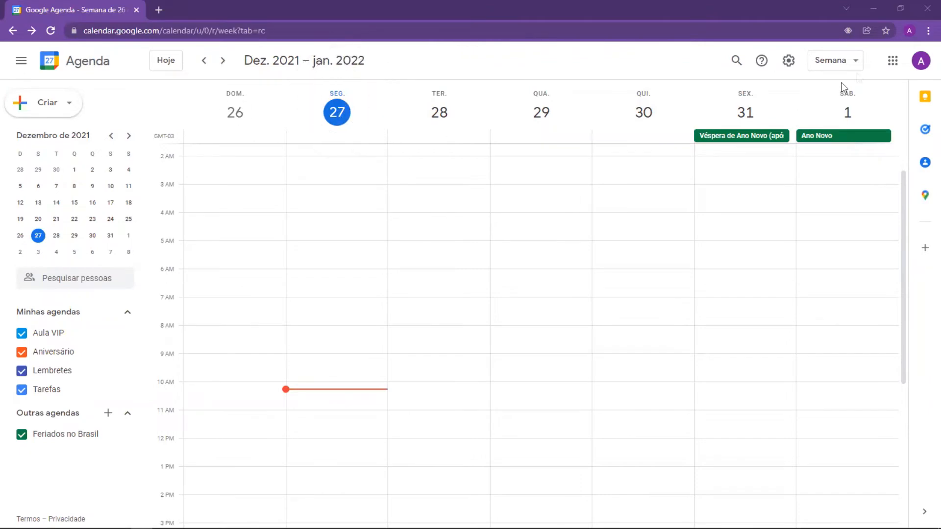
- Set the date format to 31/12/2021 and the time format to 13:00 in the general settings
left_click(789, 61)
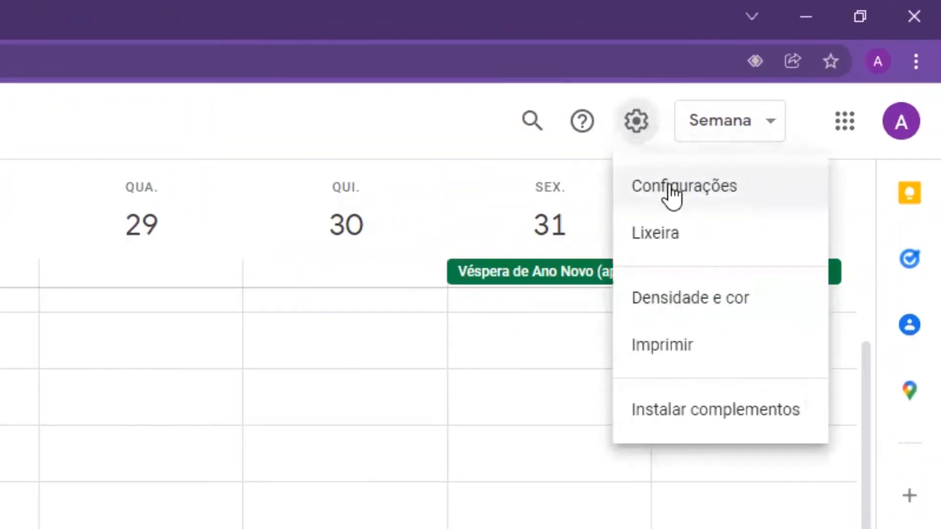
left_click(674, 202)
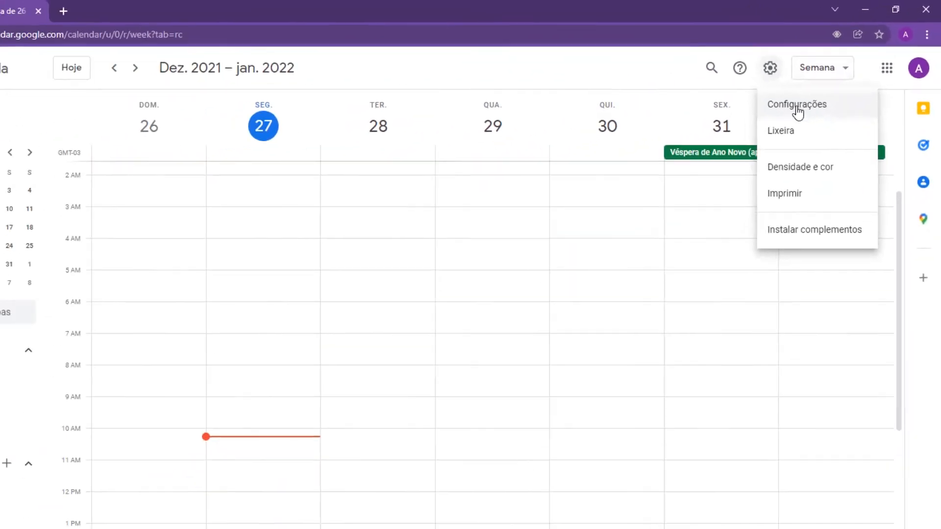
left_click(806, 98)
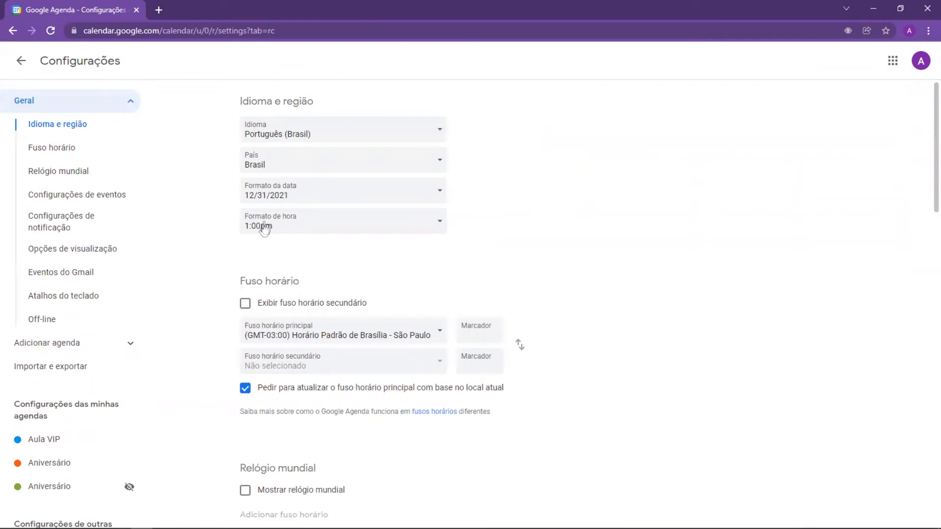
left_click(276, 197)
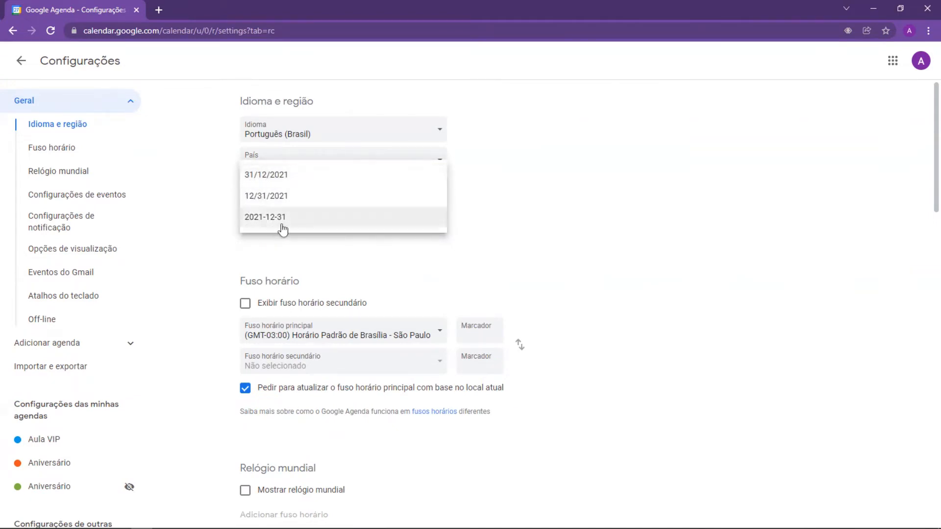
left_click(252, 184)
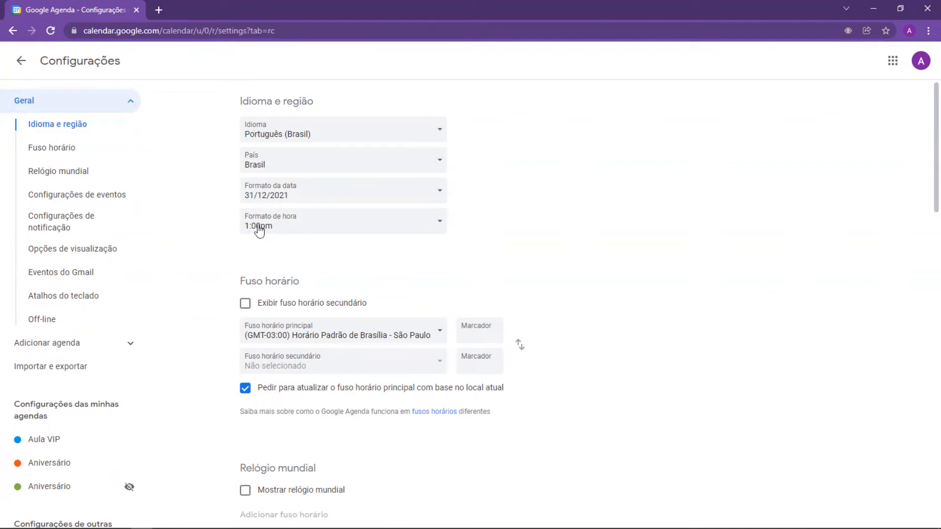
left_click(259, 228)
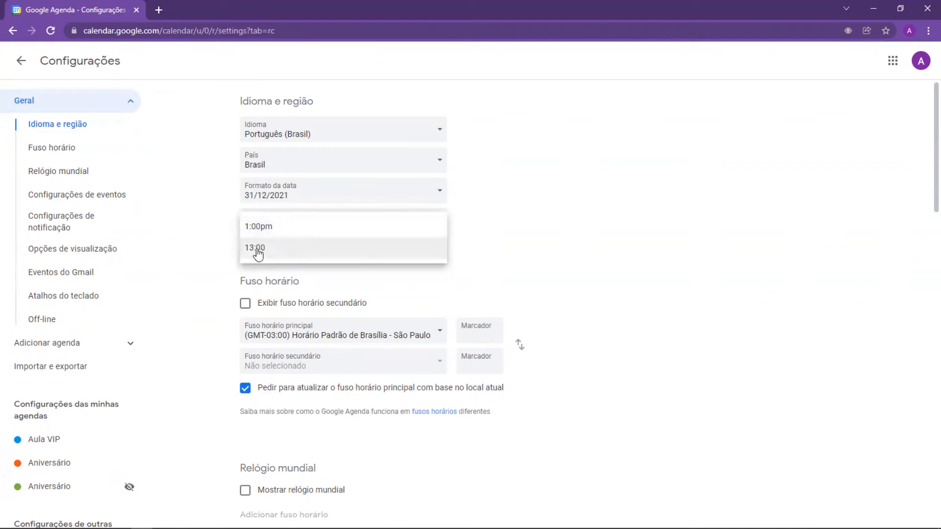
left_click(263, 252)
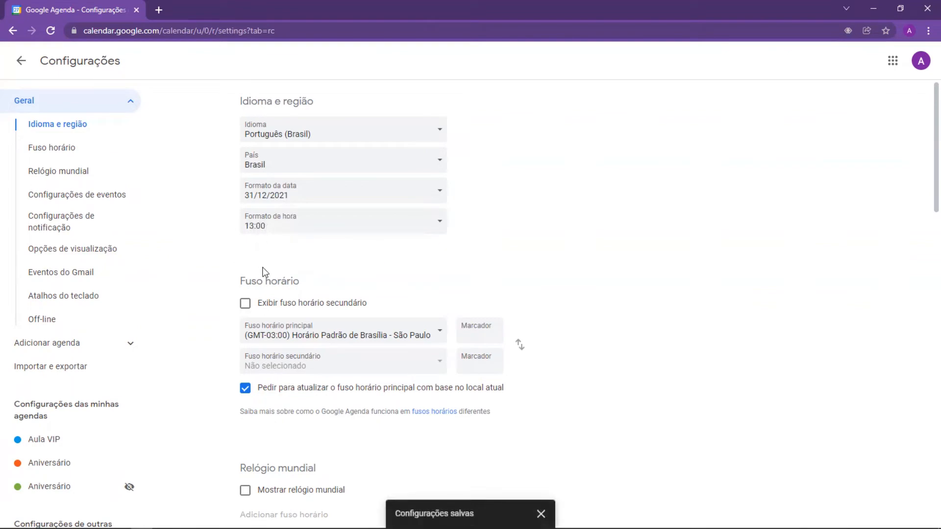
- Set the start of the week to Segunda-feira and the custom view to 7 dias in the viewing options
scroll(284, 314, "down", 2)
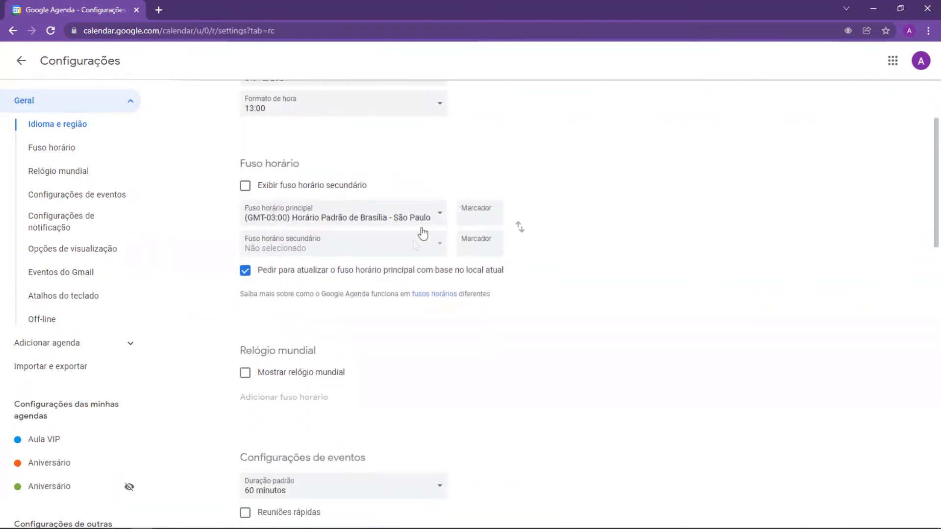
scroll(318, 329, "down", 6)
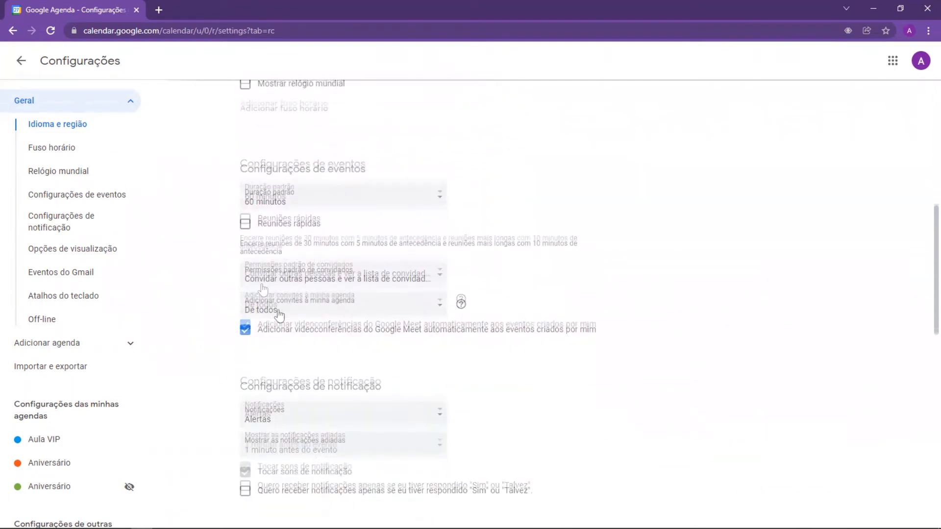
scroll(278, 197, "down", 6)
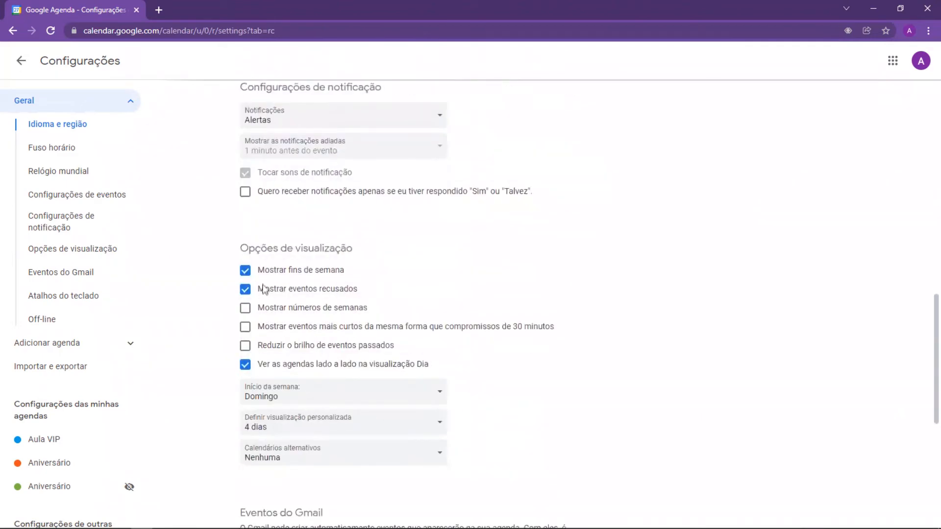
scroll(265, 288, "down", 2)
left_click(276, 287)
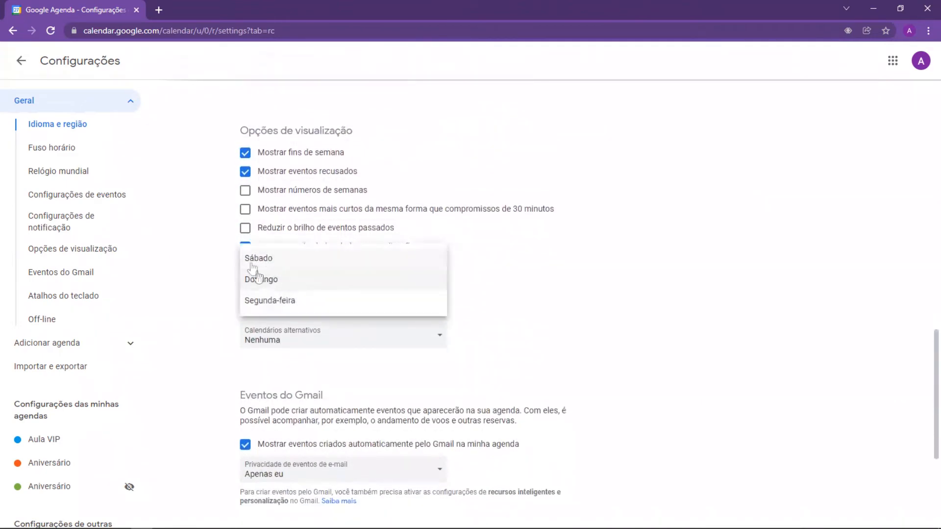
left_click(267, 308)
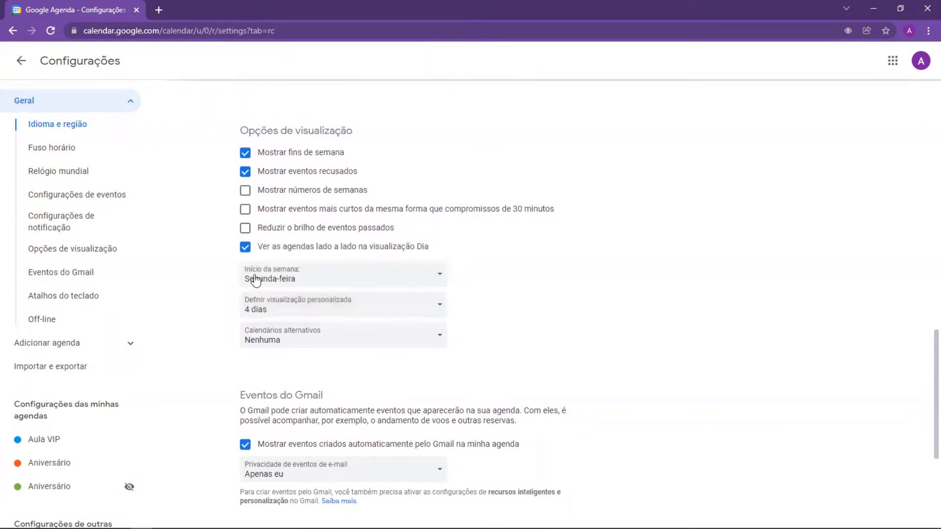
left_click(255, 308)
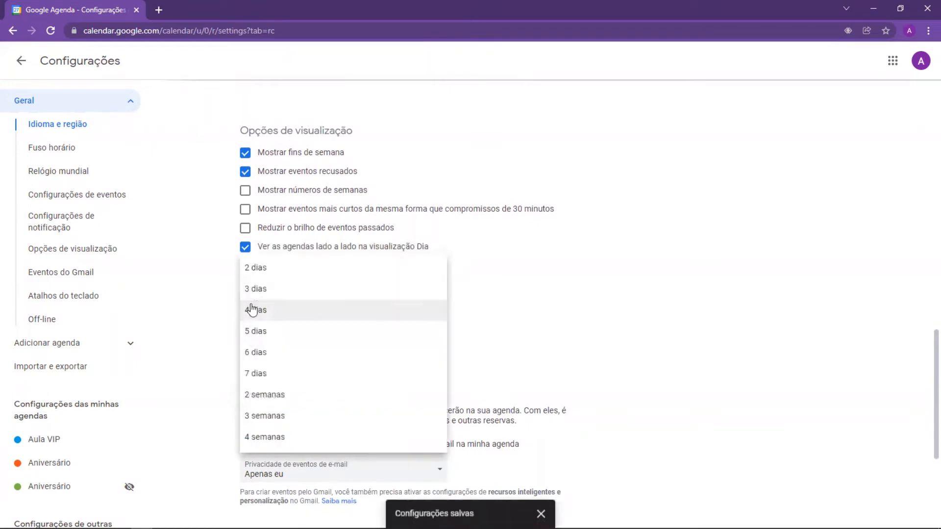
left_click(268, 375)
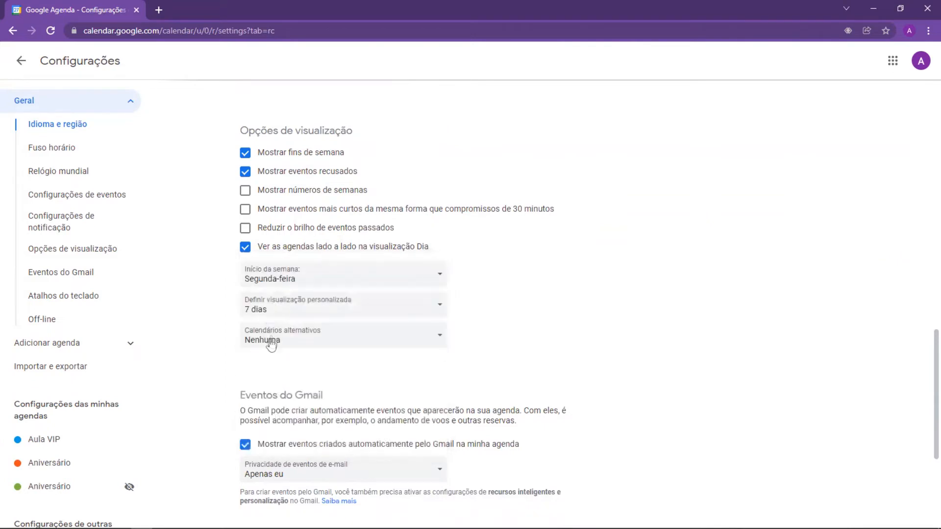
- Look through the alternative calendar options and the remaining general settings, and return to the week view
left_click(269, 345)
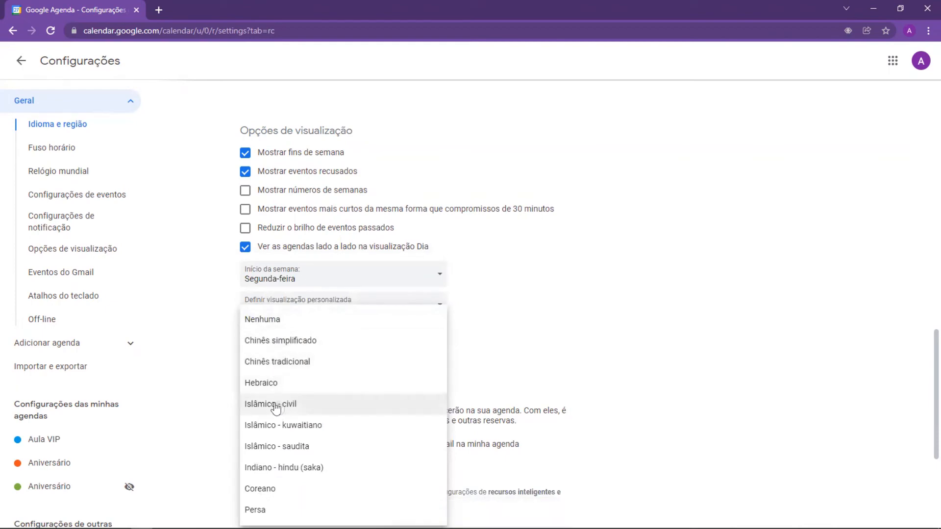
left_click(479, 343)
scroll(443, 361, "down", 5)
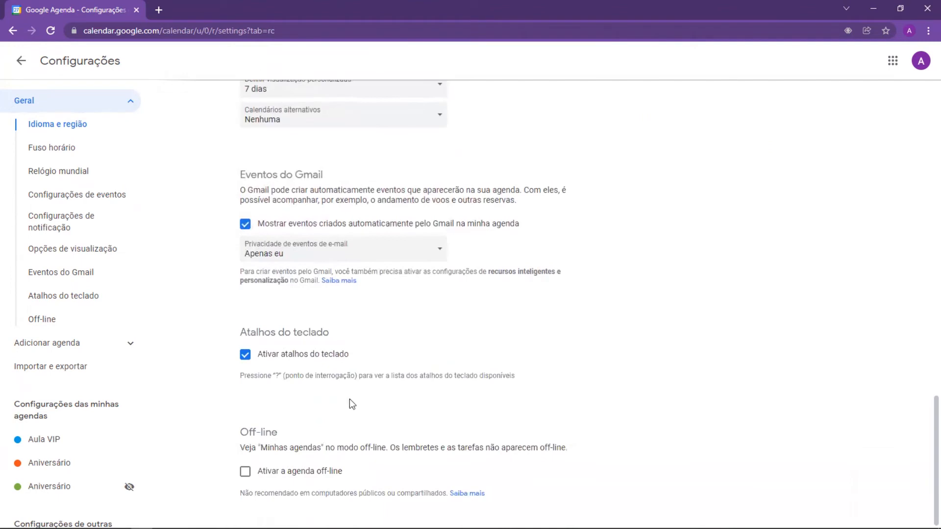
left_click(21, 61)
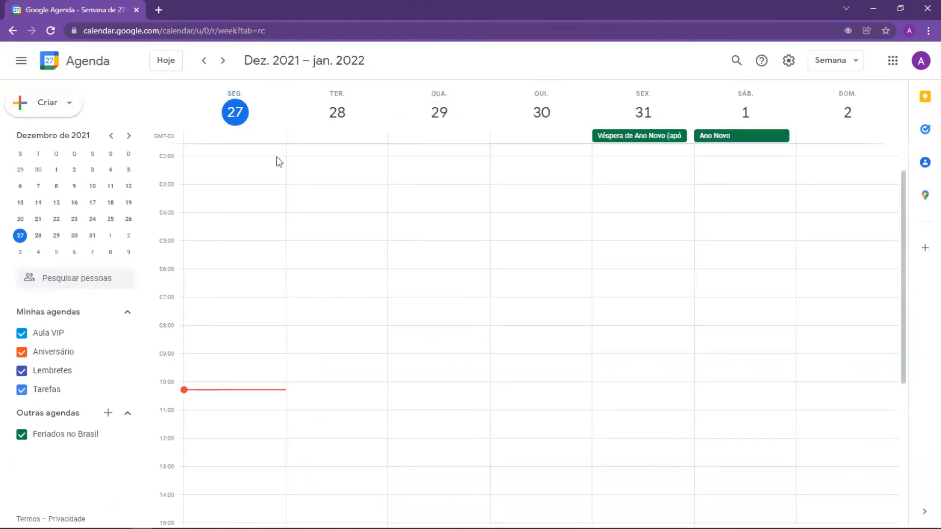
- Draft an event titled Trabalho on Monday 27 December from 08:00 to 12:00 in the week view
left_click(234, 108)
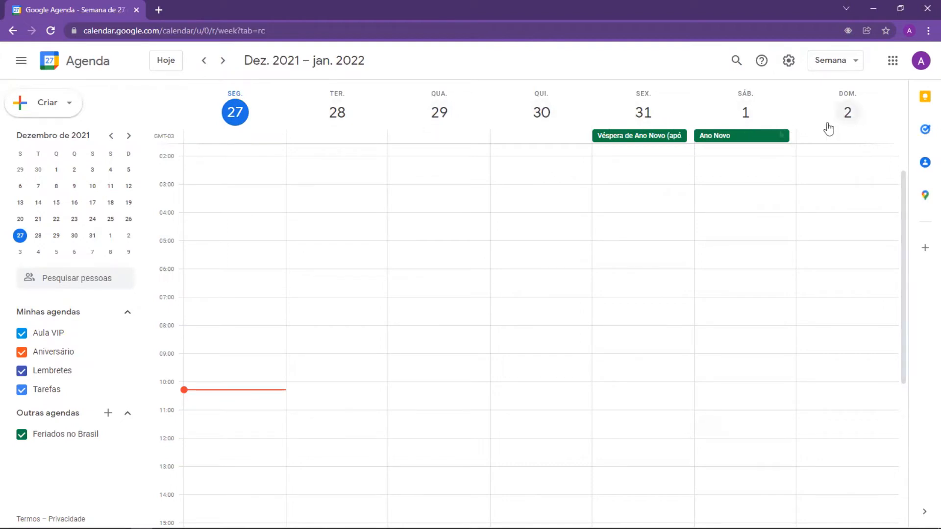
scroll(249, 236, "up", 1)
scroll(250, 231, "down", 4)
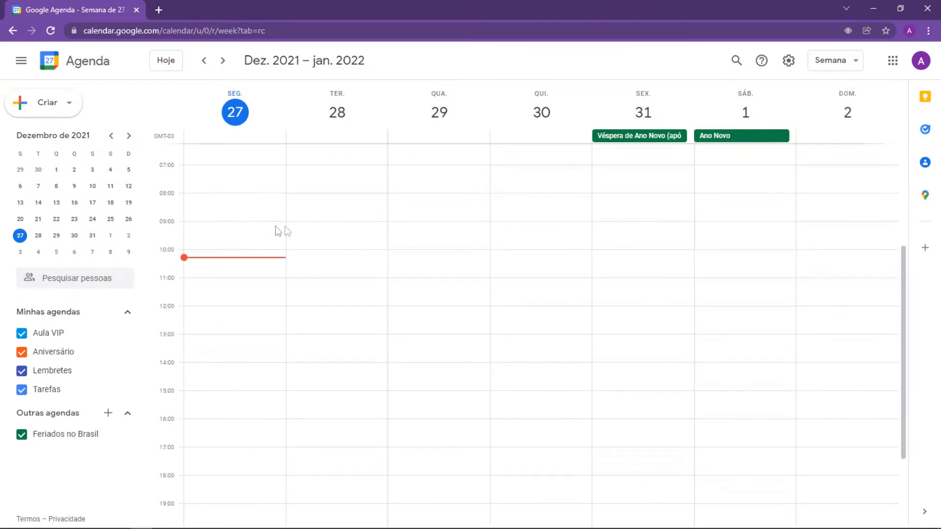
scroll(277, 231, "up", 3)
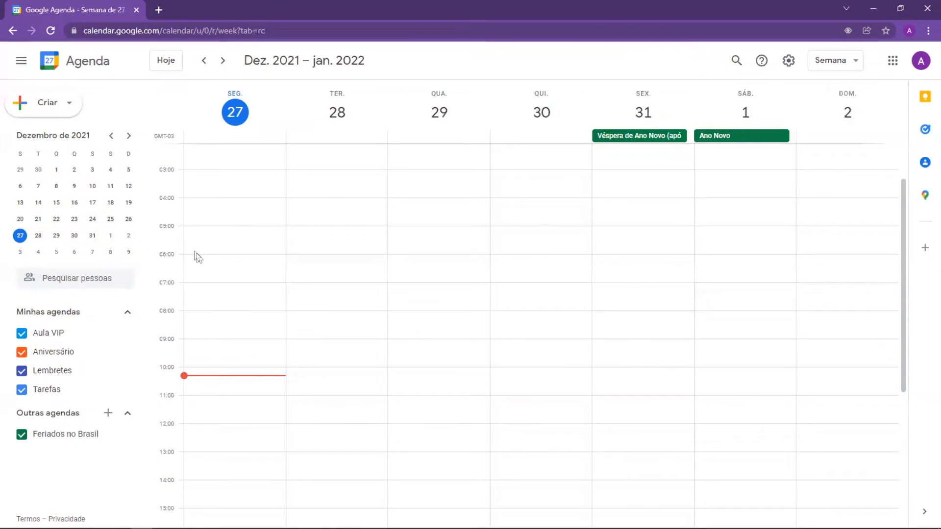
scroll(196, 255, "down", 1)
scroll(231, 259, "down", 1)
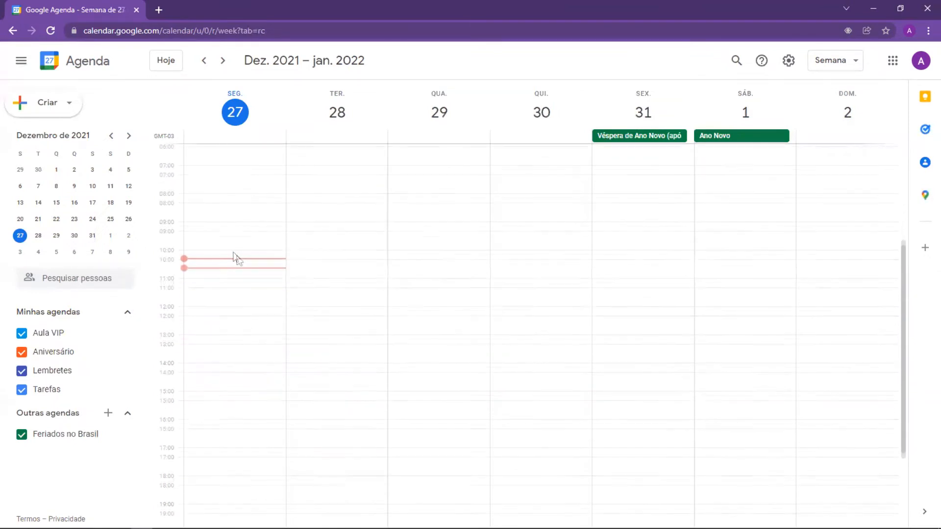
left_click_drag(216, 200, 223, 302)
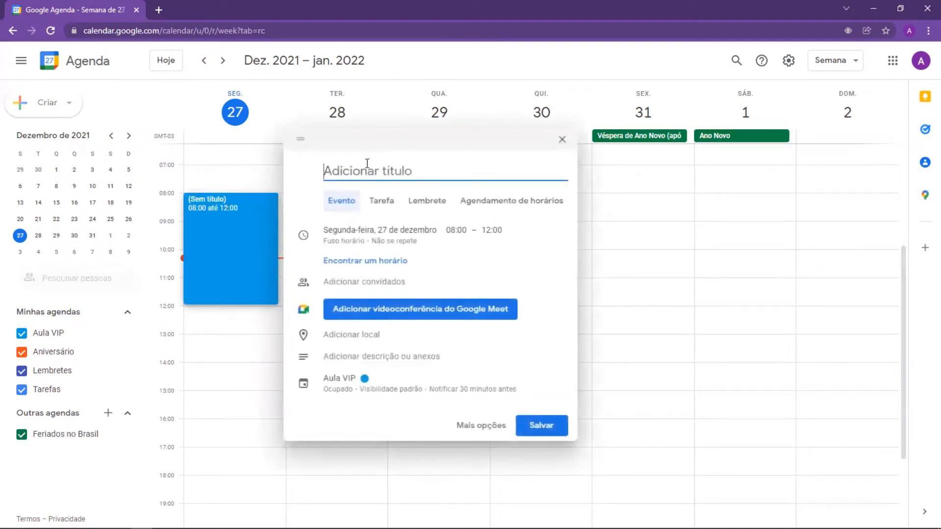
type("Trabalho")
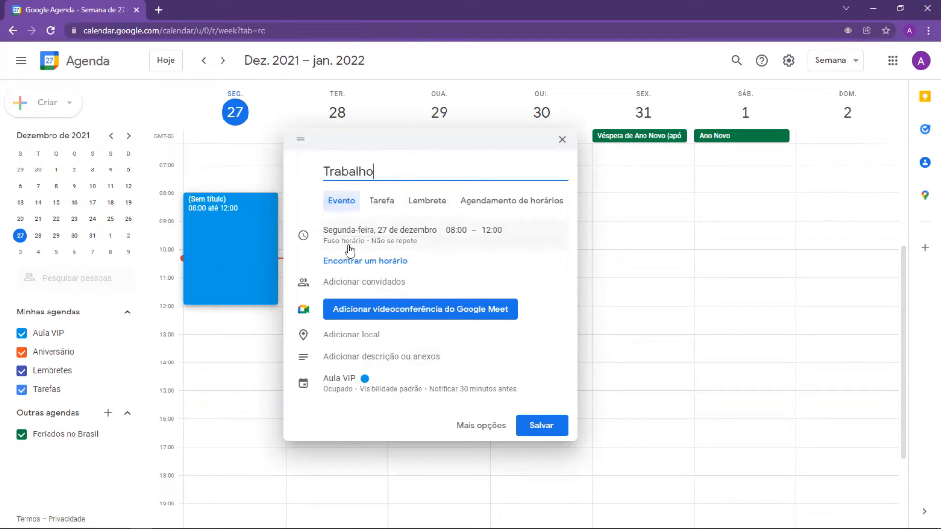
- Set a custom weekly recurrence for the Trabalho event, repeating every week from Monday to Saturday
left_click(347, 233)
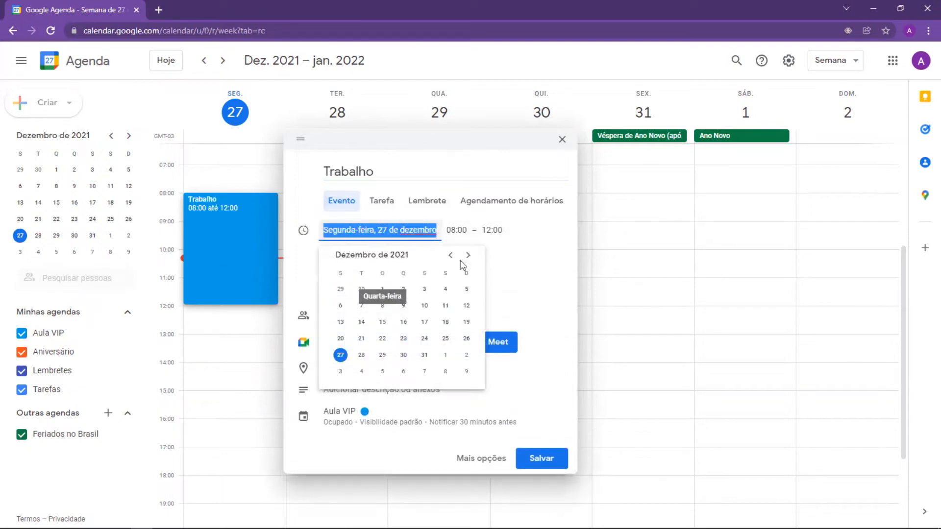
left_click(516, 249)
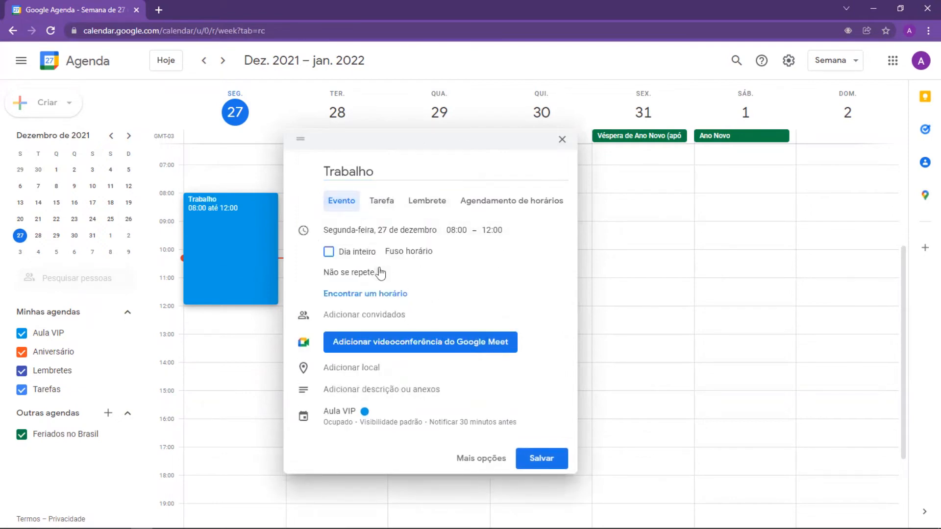
left_click(361, 277)
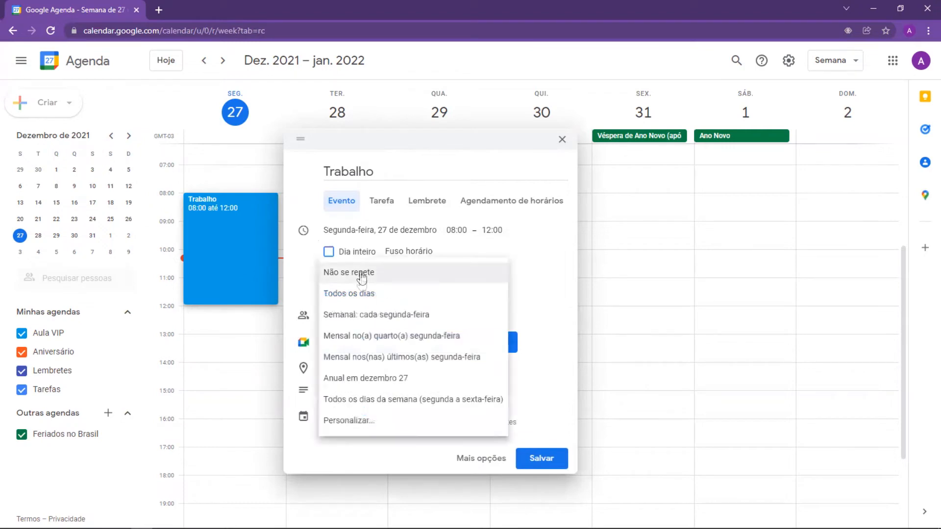
left_click(348, 422)
left_click(398, 261)
left_click(416, 261)
left_click(435, 261)
left_click(454, 263)
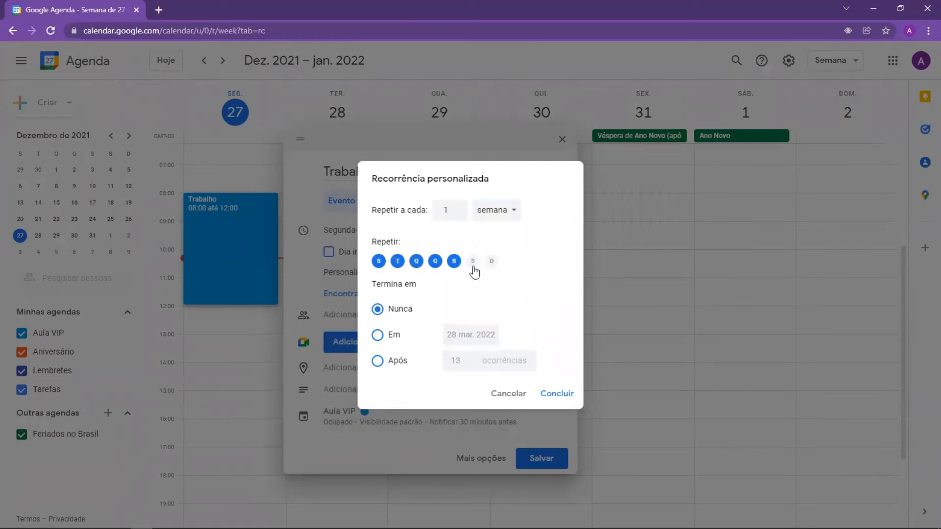
left_click(473, 264)
left_click(557, 394)
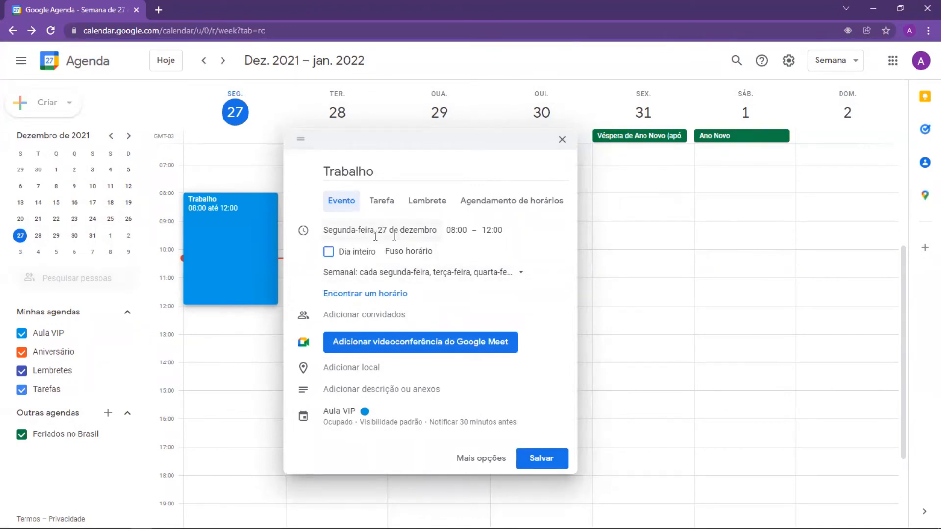
- Choose 08:00 as the start time and 12:00 as the end time of the Trabalho event
left_click(462, 231)
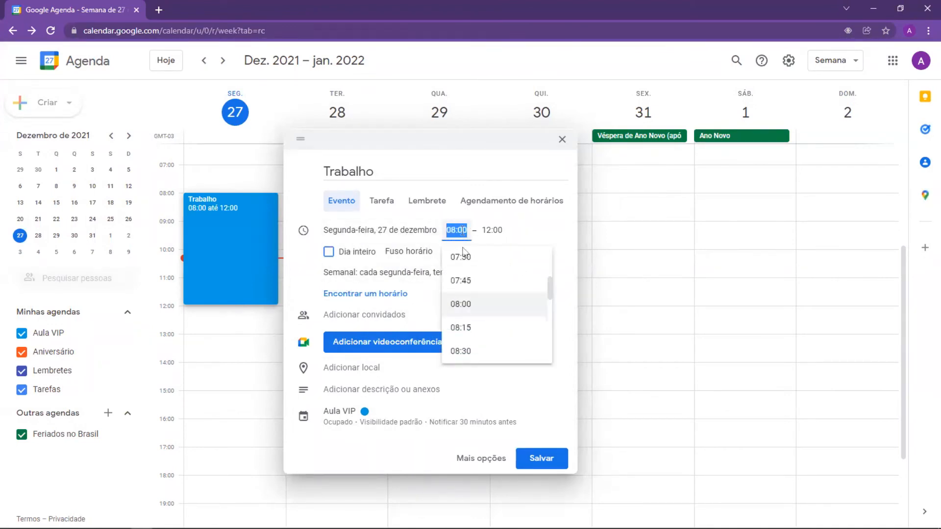
left_click(472, 309)
left_click(499, 232)
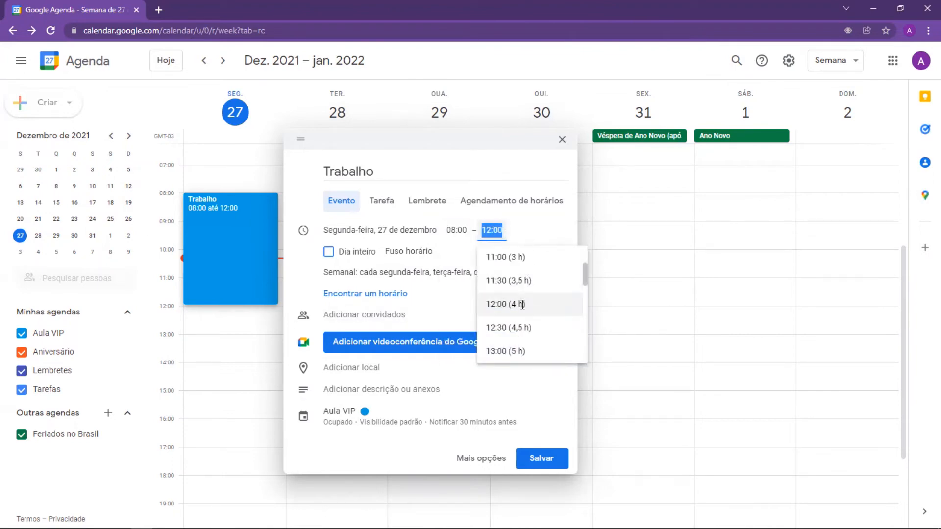
left_click(525, 306)
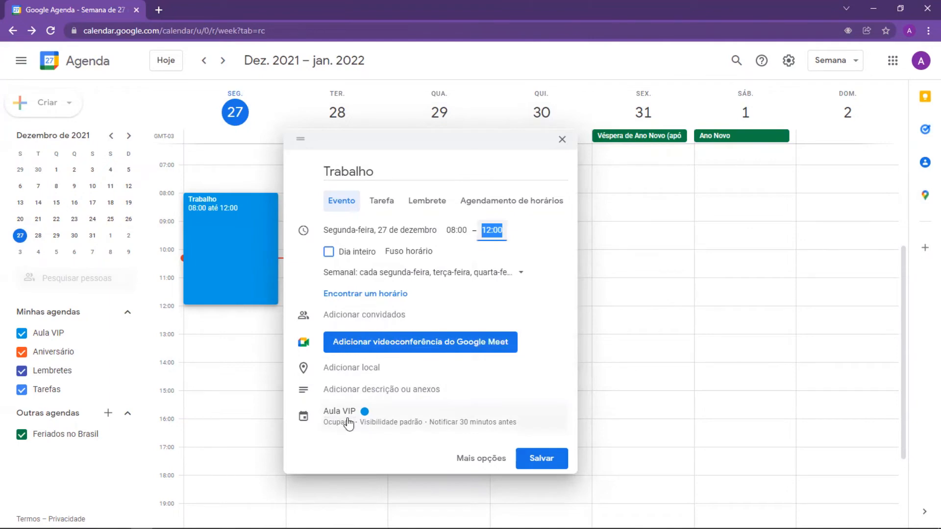
- Keep the Trabalho event in the Aula VIP calendar, give it the Flamingo colour and save it
left_click(349, 414)
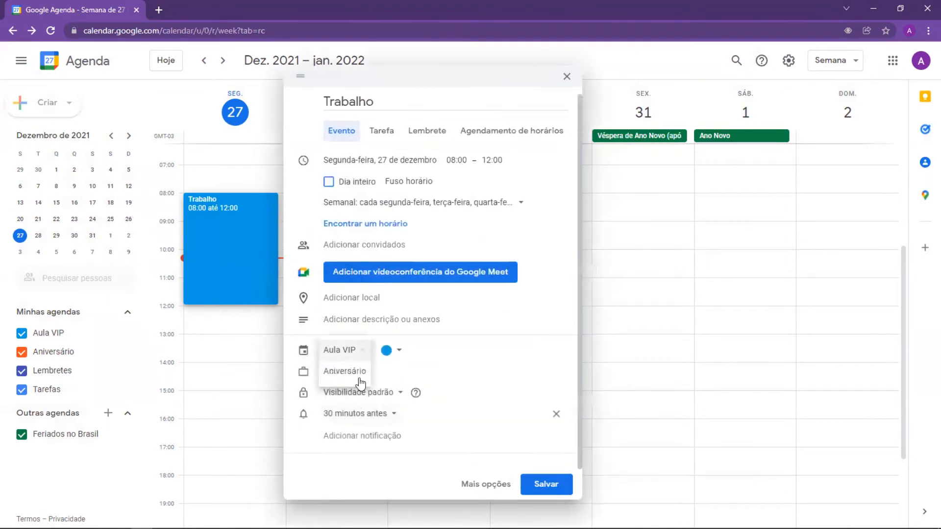
left_click(398, 352)
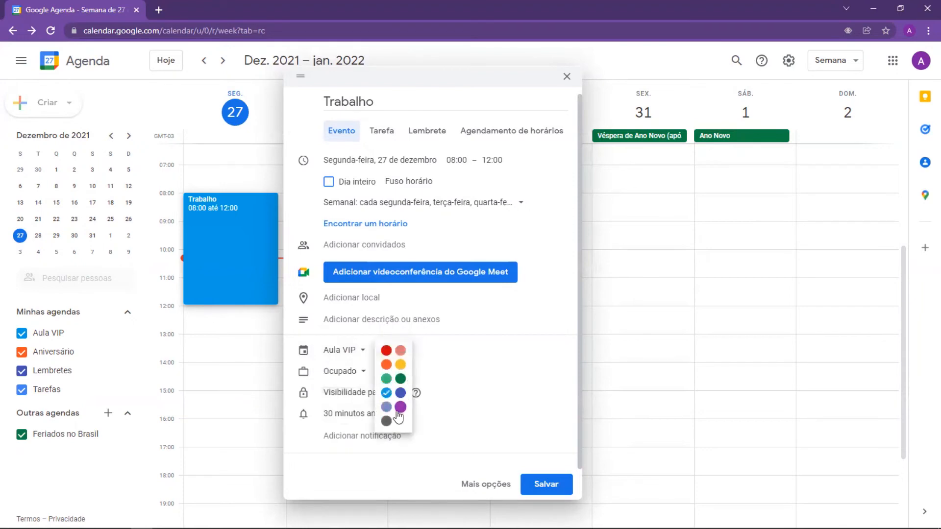
left_click(400, 353)
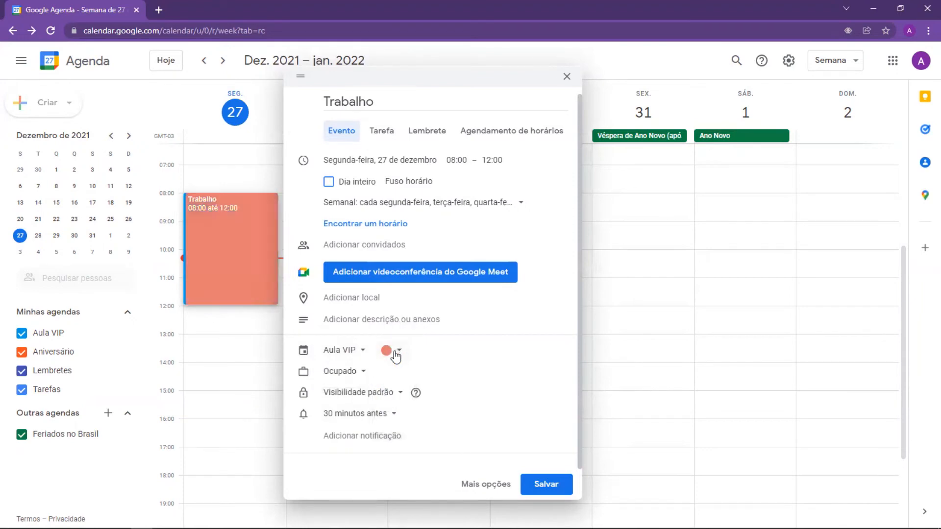
left_click(547, 486)
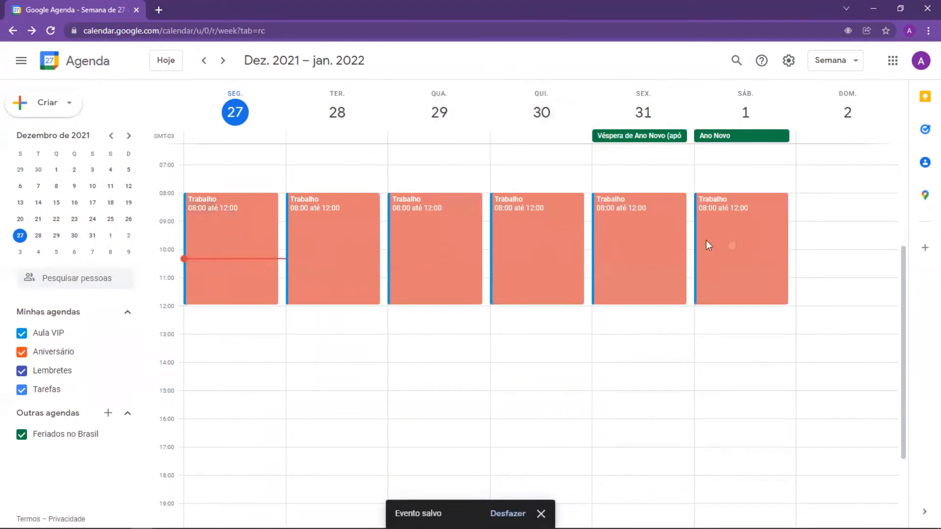
- Draft an event titled Almoço on Monday 27 December from 12:00 to 14:00
scroll(199, 303, "down", 2)
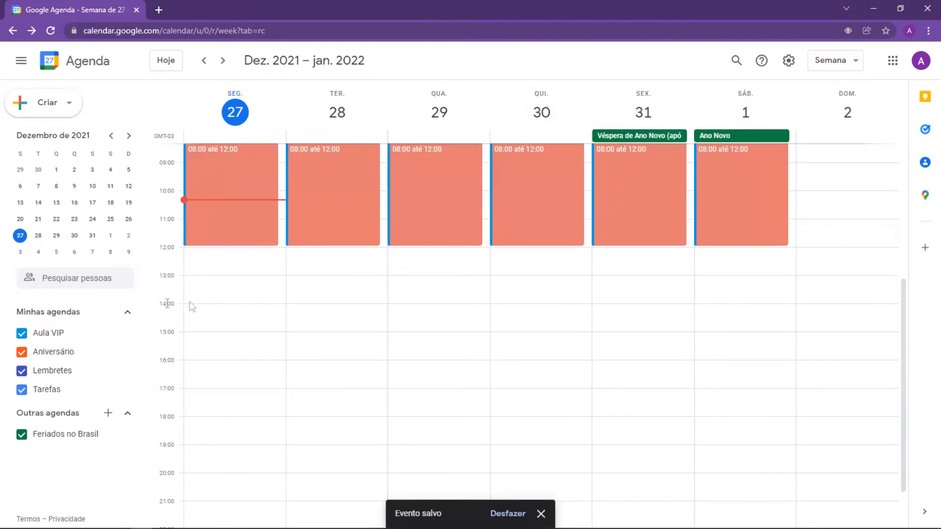
left_click_drag(202, 252, 200, 305)
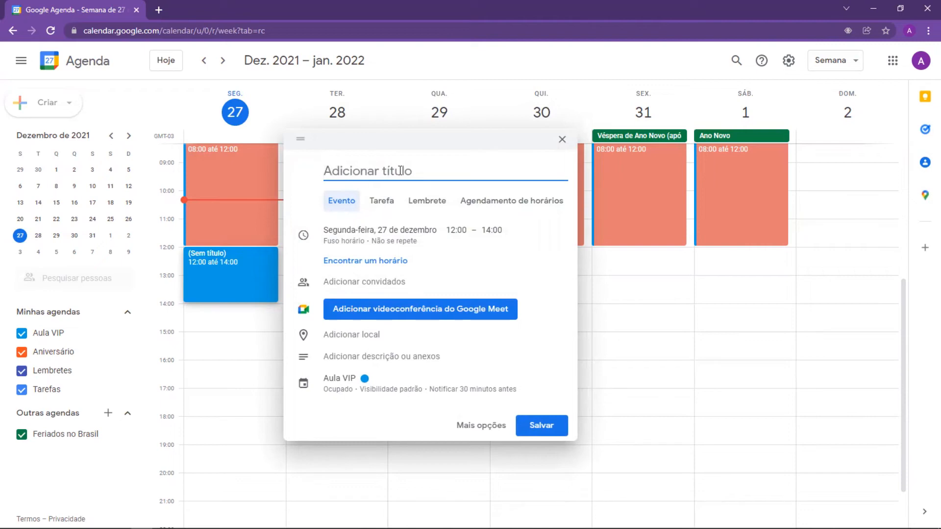
type("Almoço")
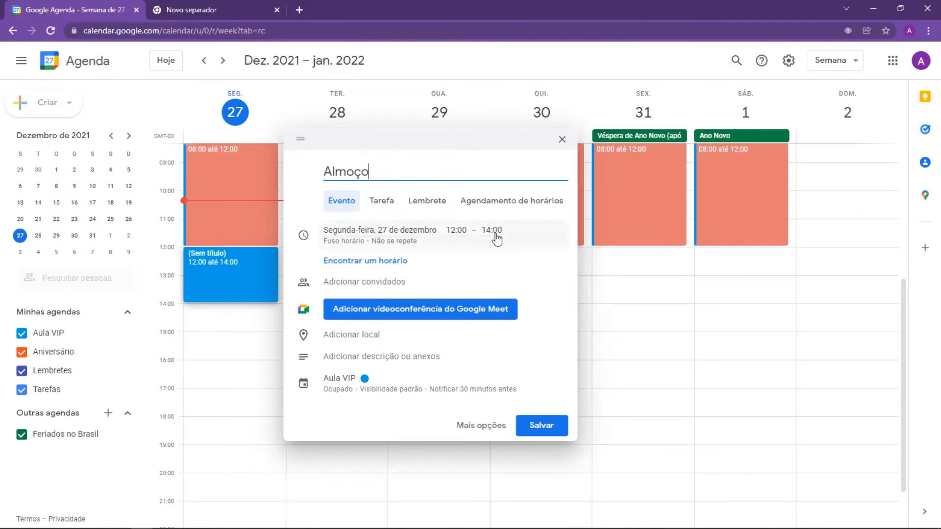
- Set a custom weekly recurrence for the Almoço event, repeating every week from Monday to Saturday
left_click(412, 235)
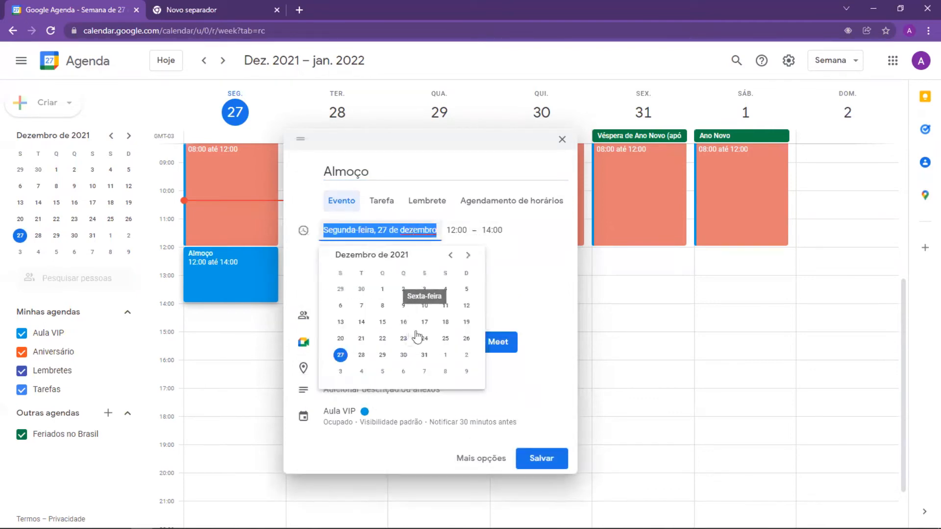
left_click(512, 256)
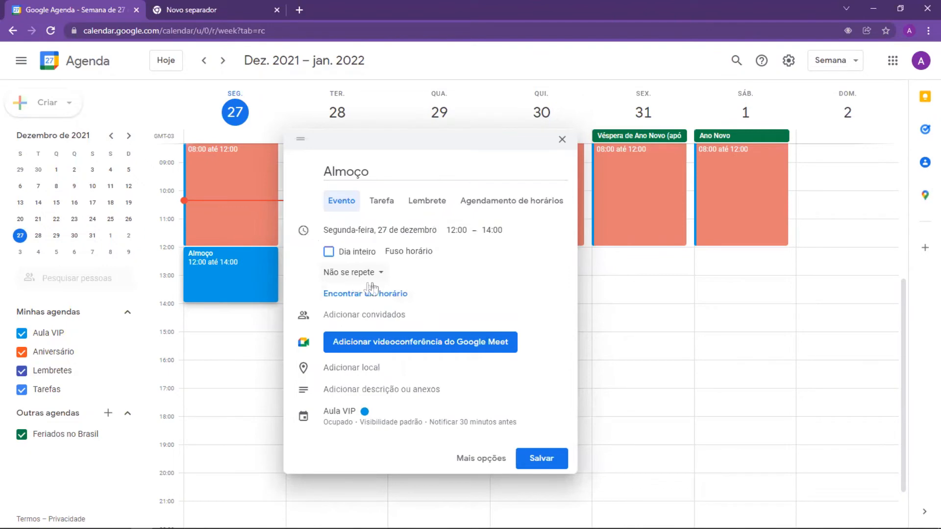
left_click(362, 277)
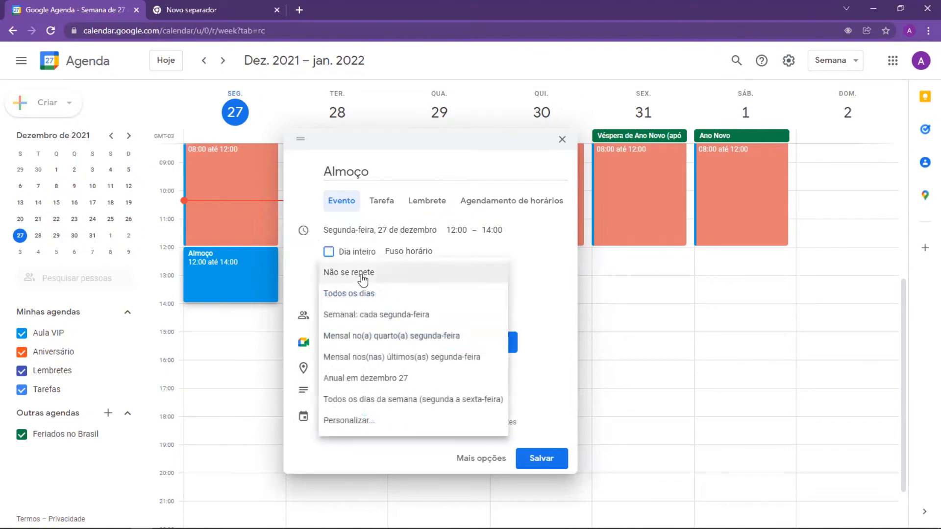
left_click(356, 422)
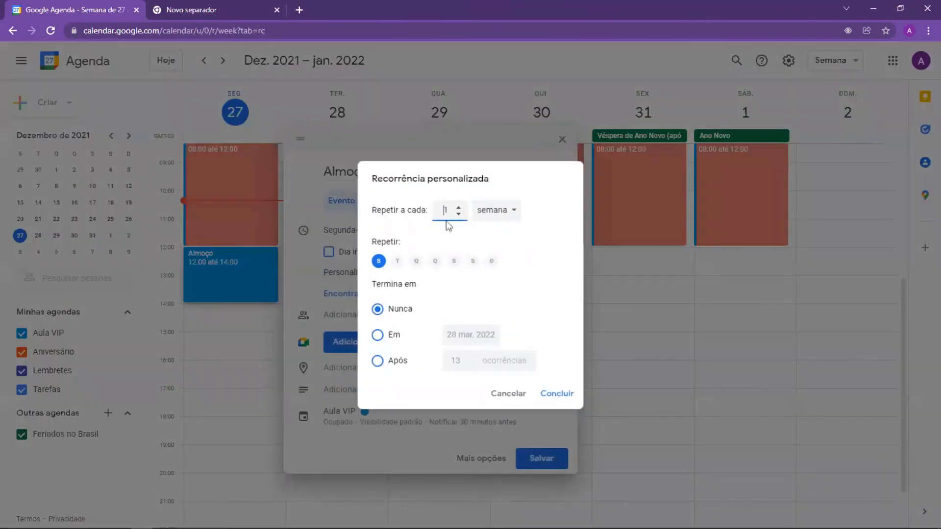
left_click(397, 260)
left_click(416, 261)
left_click(435, 260)
left_click(454, 260)
left_click(473, 261)
left_click(558, 394)
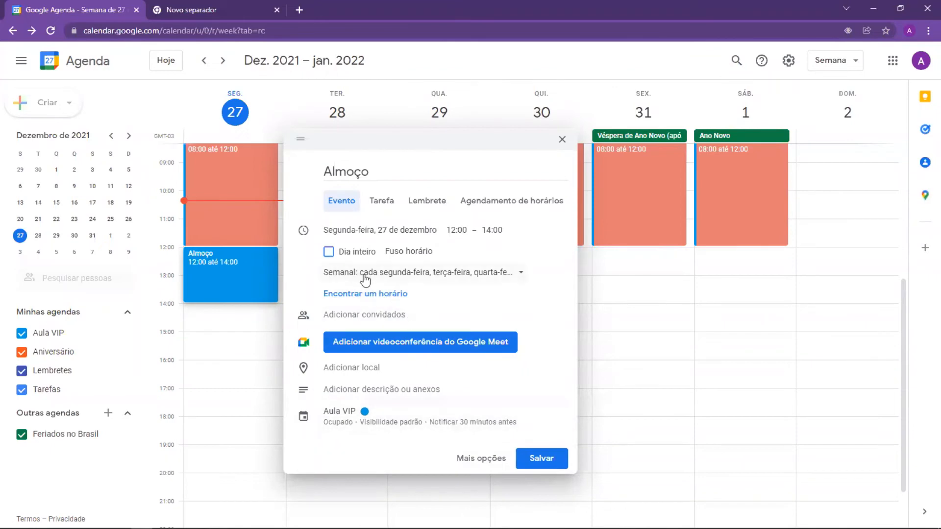
- Give the Almoço event the dark green colour and save it
left_click(359, 416)
left_click(396, 357)
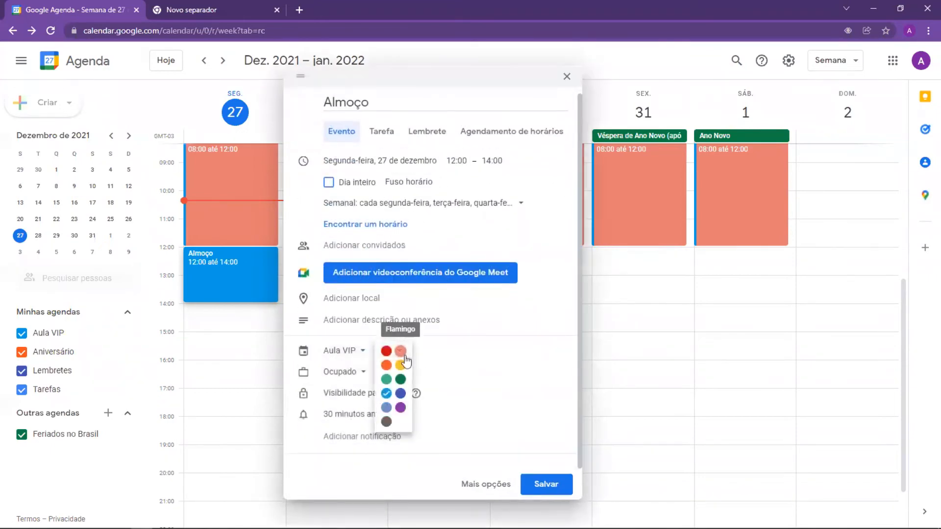
left_click(400, 384)
left_click(544, 485)
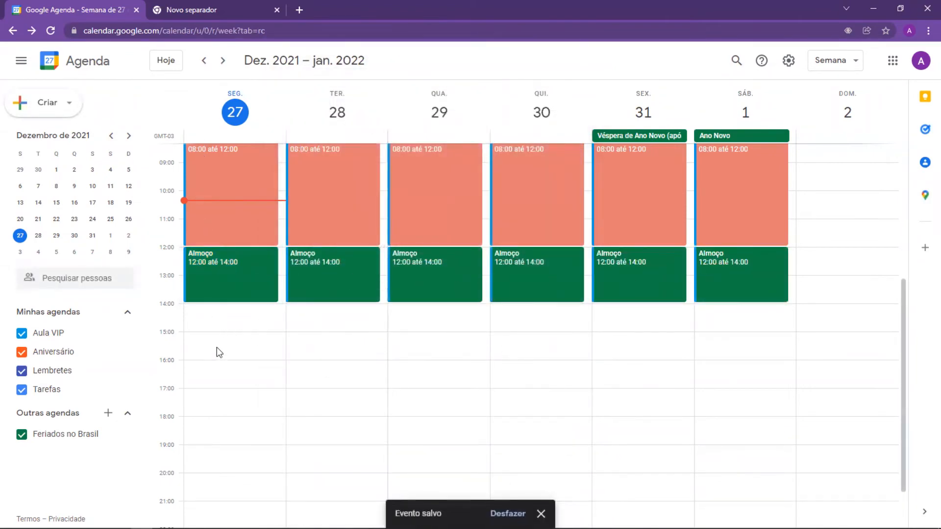
- Draft an afternoon event titled Trabalho on Monday 27 December, starting at 14:00 and ending at 18:00
left_click_drag(198, 322, 199, 418)
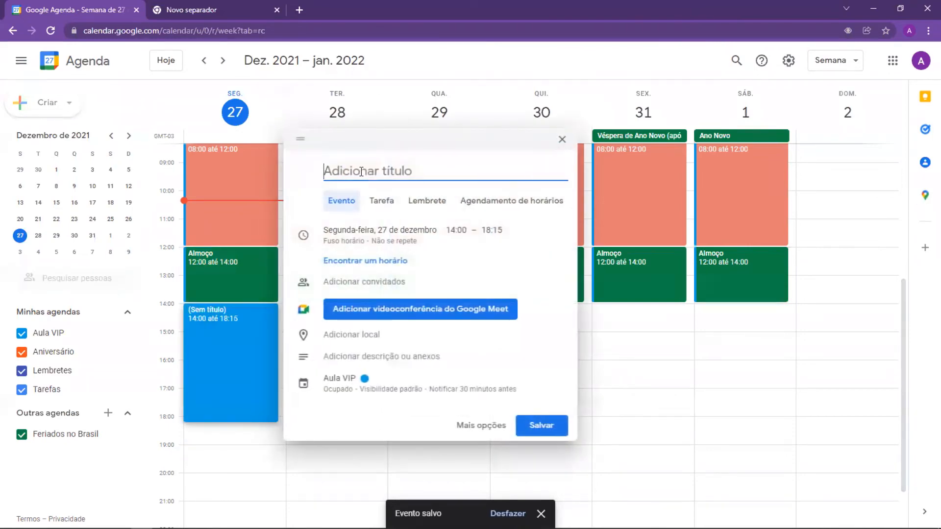
type("Trabalho")
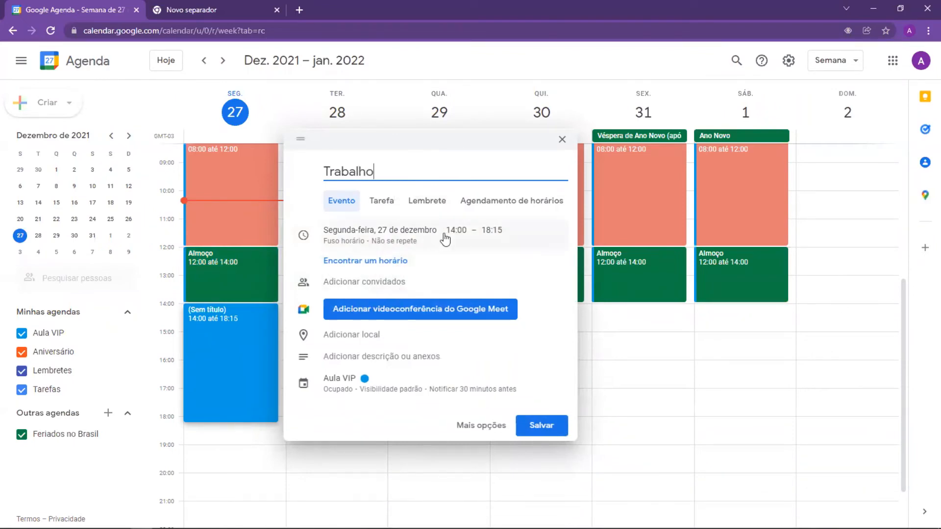
left_click(469, 238)
left_click(490, 233)
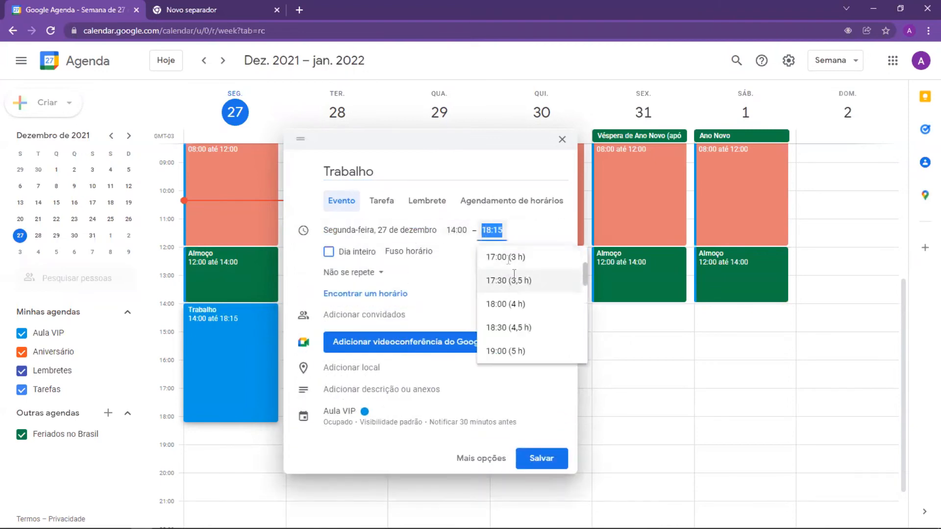
left_click(504, 308)
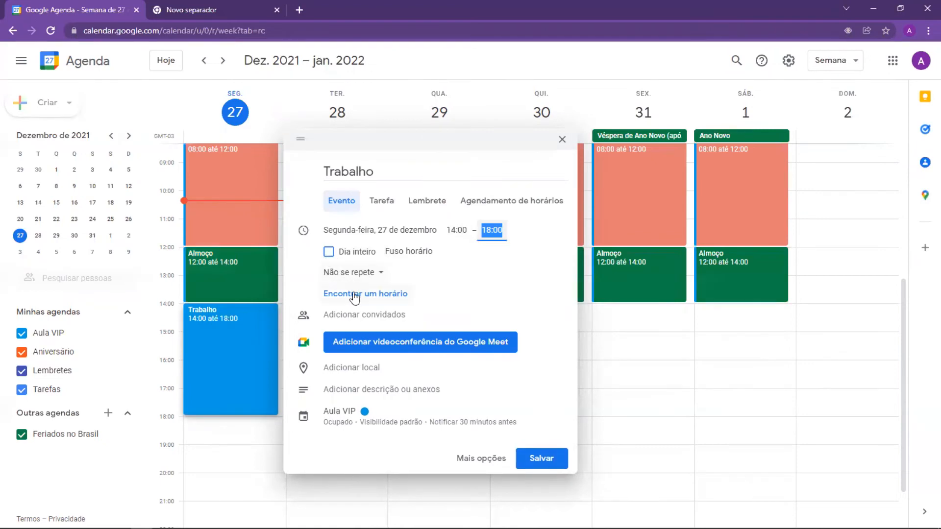
- Set a custom weekly recurrence for the afternoon Trabalho event, repeating every week from Monday to Saturday
left_click(361, 272)
left_click(361, 421)
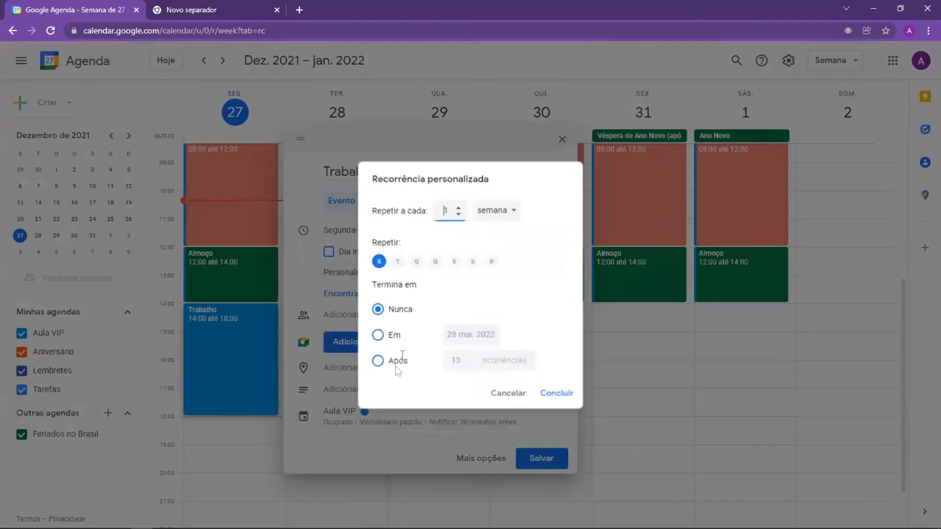
left_click(398, 261)
left_click(416, 261)
left_click(435, 262)
left_click(453, 261)
left_click(473, 261)
left_click(556, 394)
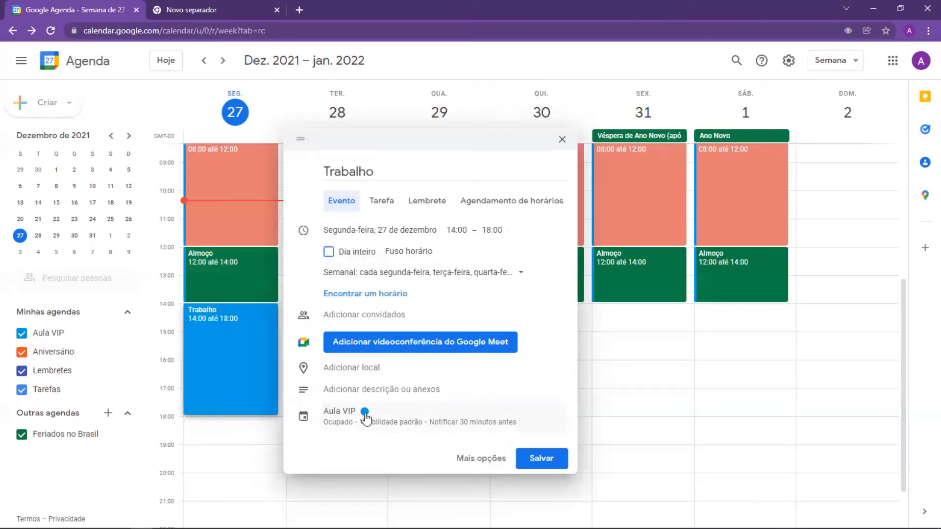
- Give the afternoon Trabalho event the same salmon colour as the morning work block and save it
left_click(365, 418)
left_click(401, 351)
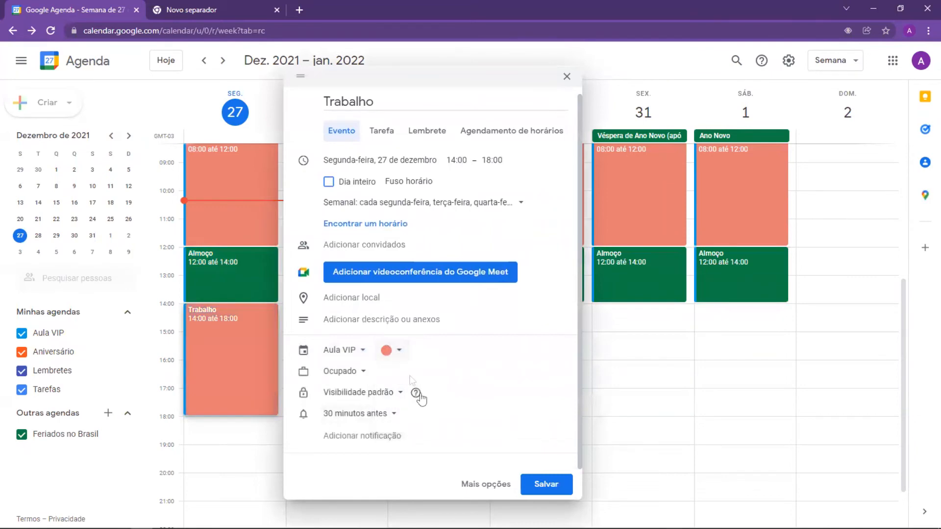
left_click(545, 484)
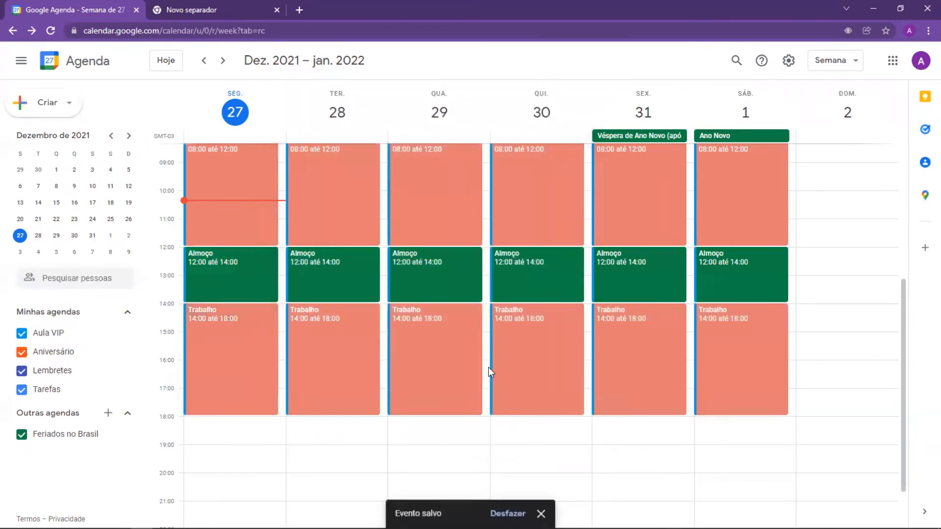
scroll(356, 308, "up", 3)
scroll(435, 314, "down", 2)
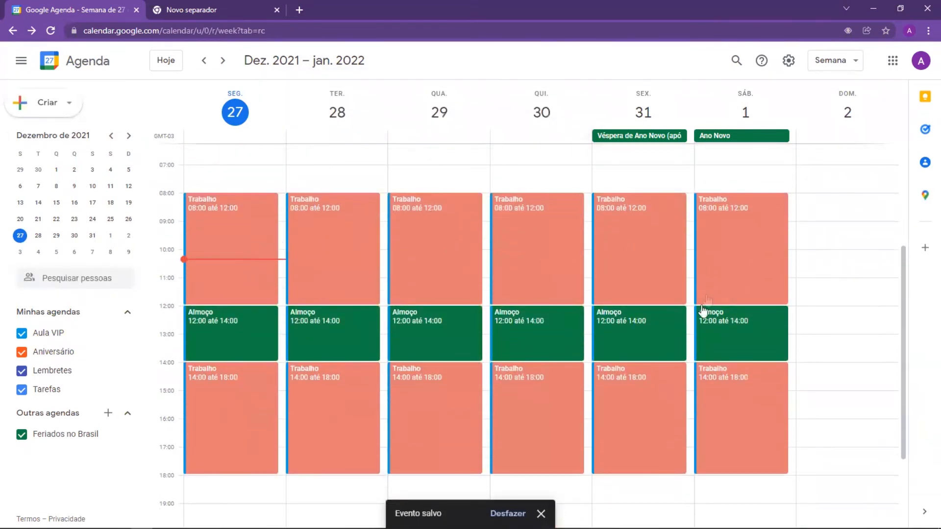
scroll(705, 300, "down", 2)
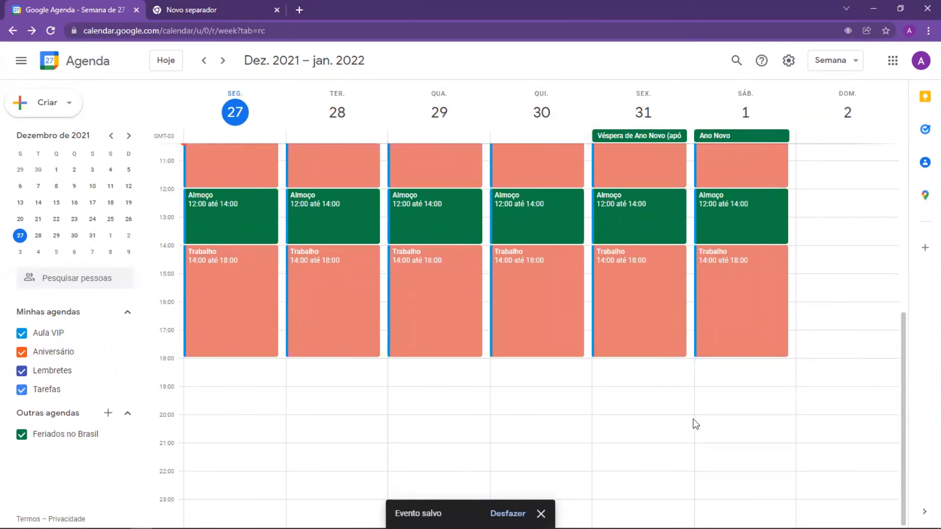
scroll(541, 378, "up", 2)
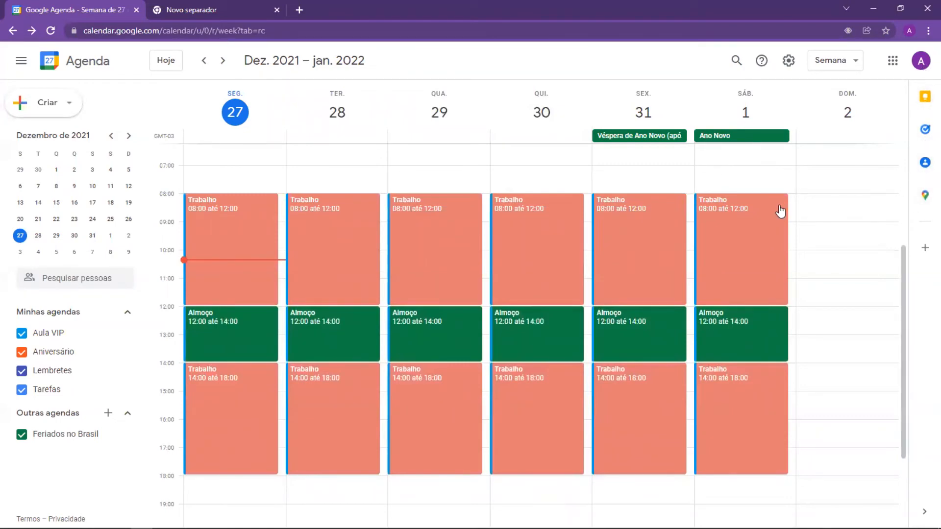
- Show Google Tasks beside the weekly schedule, look over the week, and close Tasks again
left_click(925, 130)
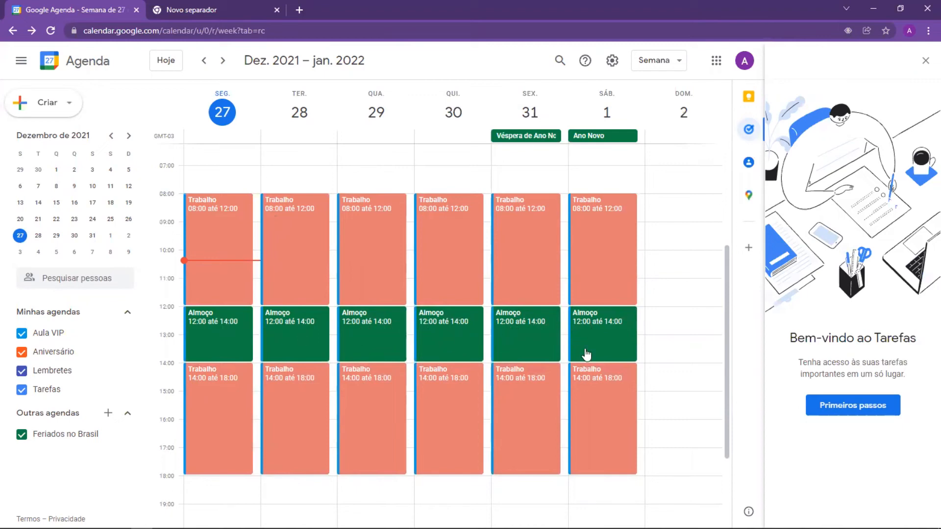
scroll(417, 426, "down", 3)
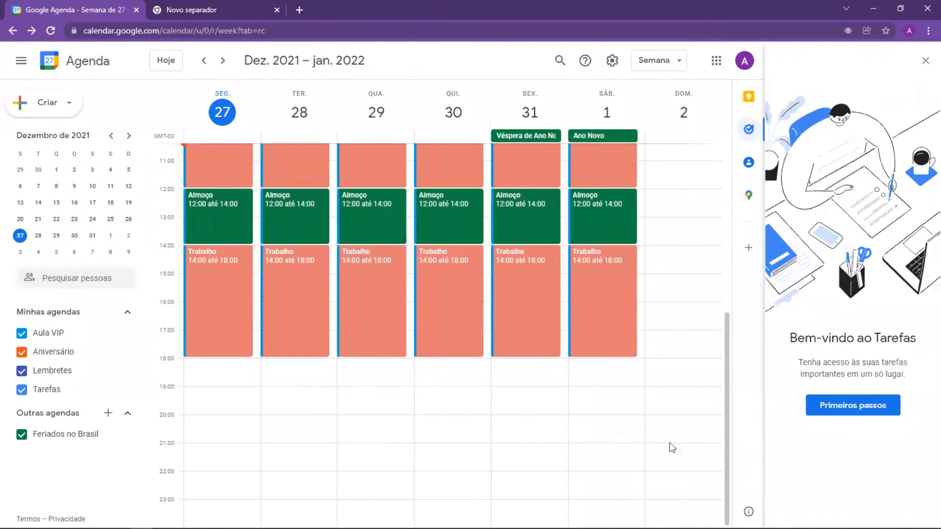
scroll(434, 383, "up", 3)
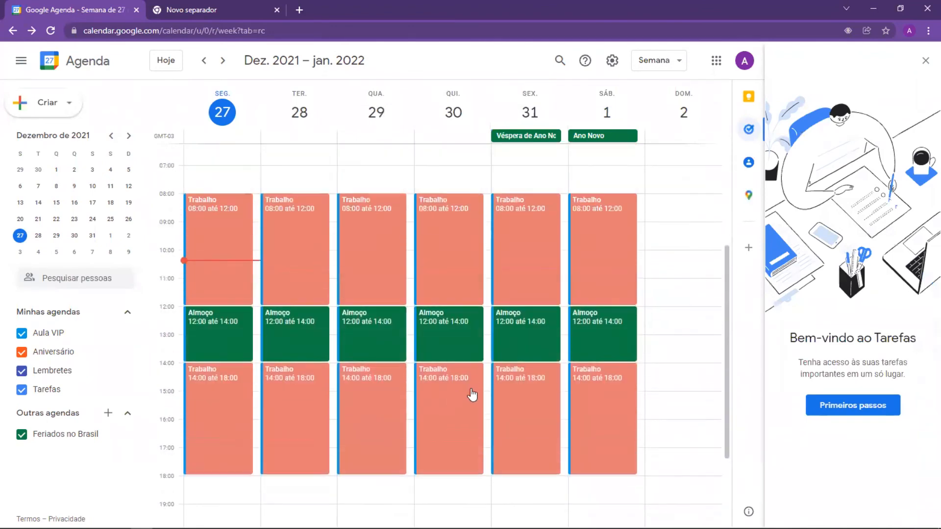
left_click(926, 62)
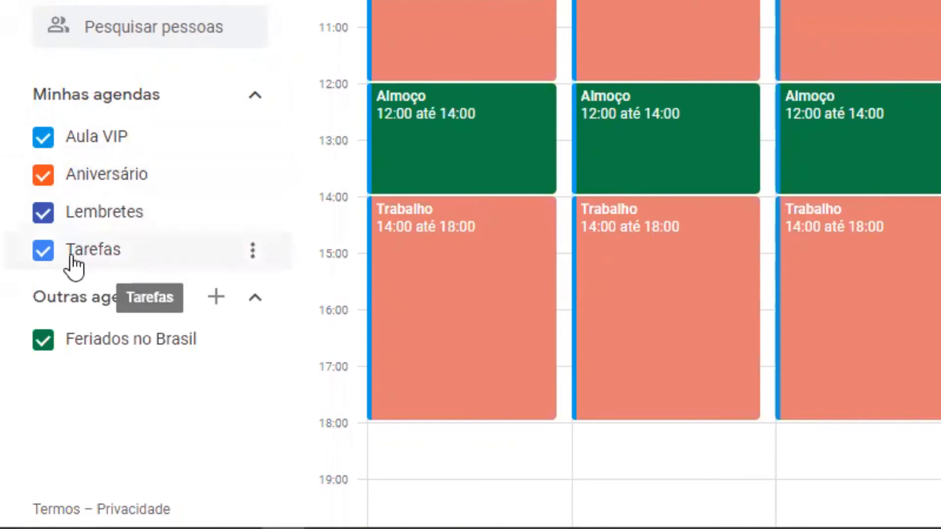
- Browse the calendars of interest, examining the regional holidays, religious holidays, sports and other categories, and return to the week view
left_click(217, 303)
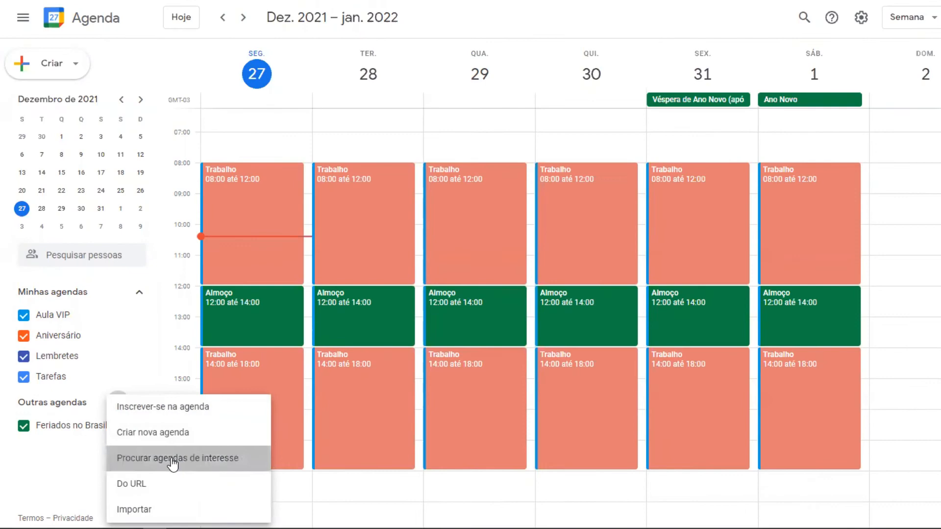
left_click(314, 399)
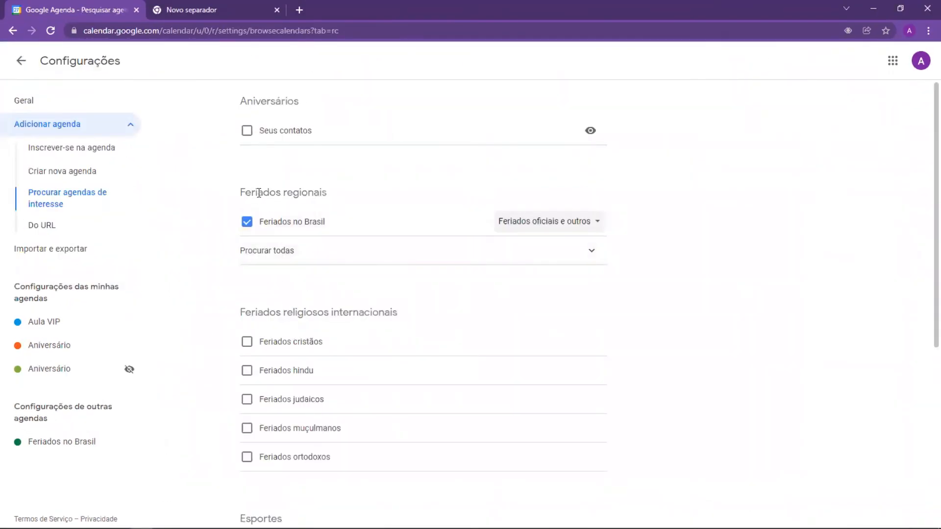
scroll(294, 245, "down", 1)
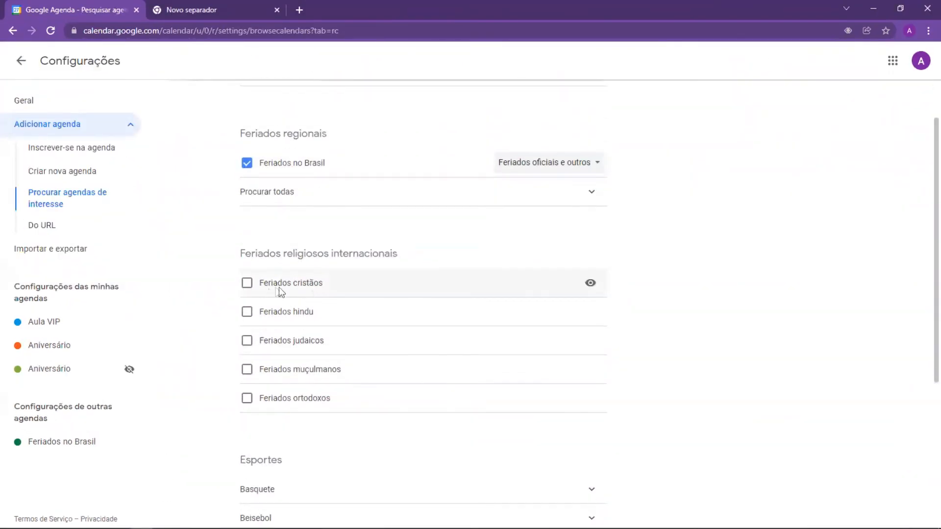
scroll(300, 292, "down", 3)
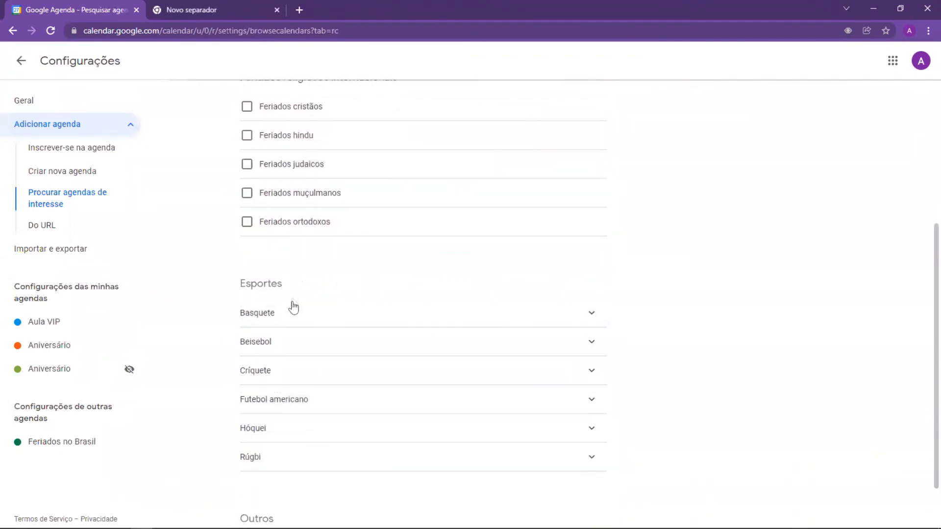
scroll(273, 319, "down", 1)
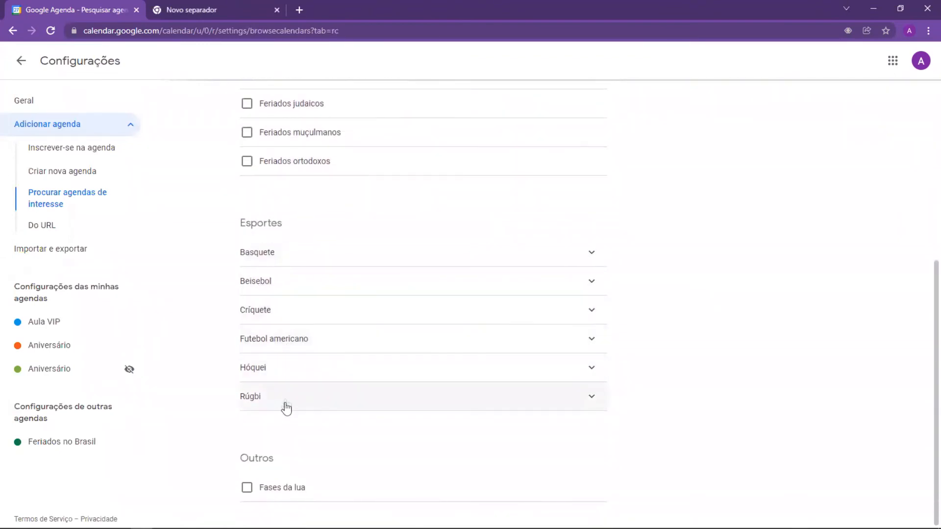
scroll(276, 434, "up", 3)
scroll(300, 396, "up", 2)
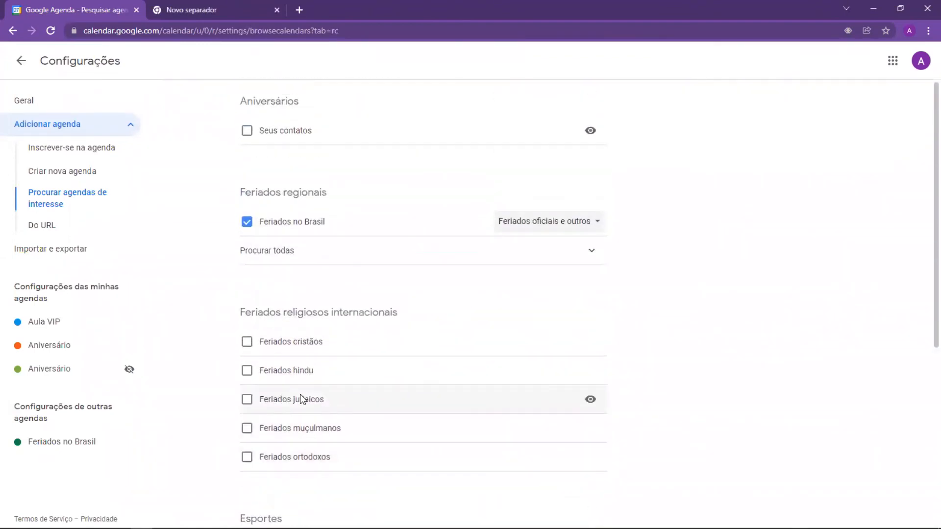
left_click(26, 60)
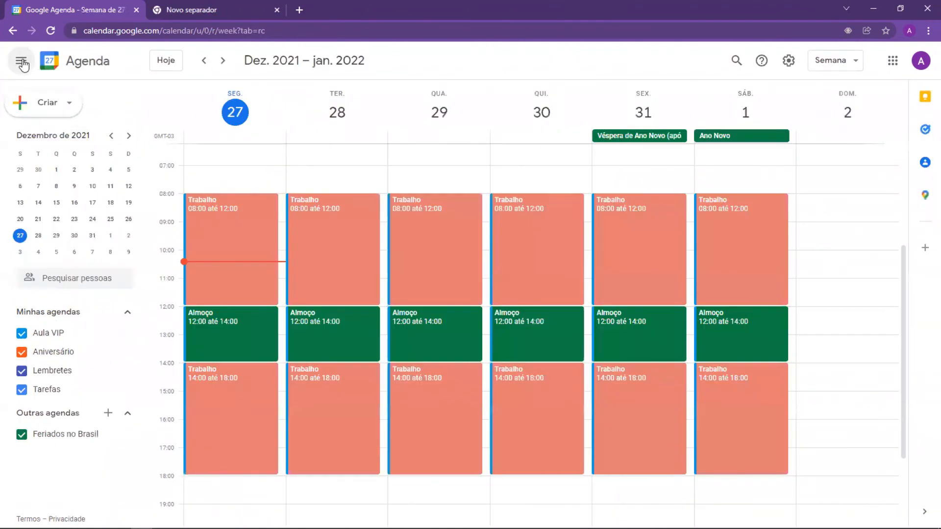
- Create a new calendar named Agenda de trabalho and return to the week view
left_click(108, 414)
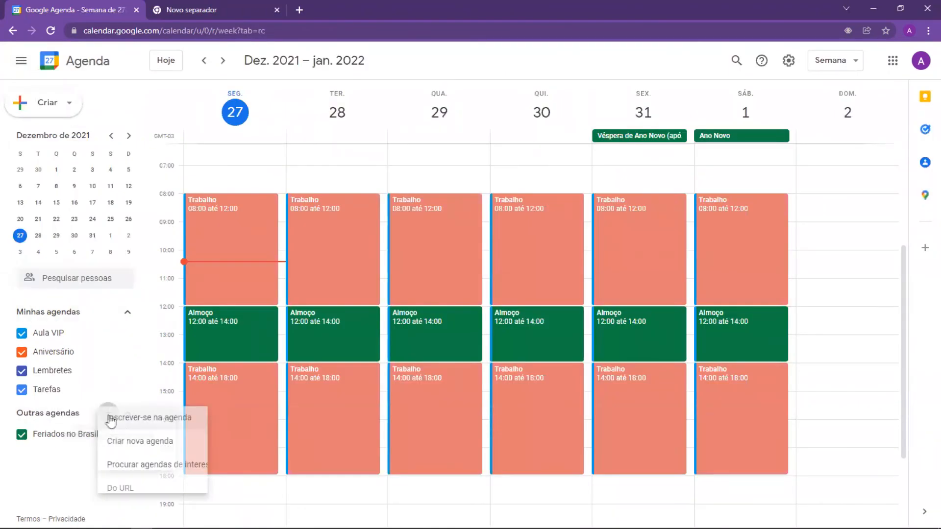
left_click(142, 443)
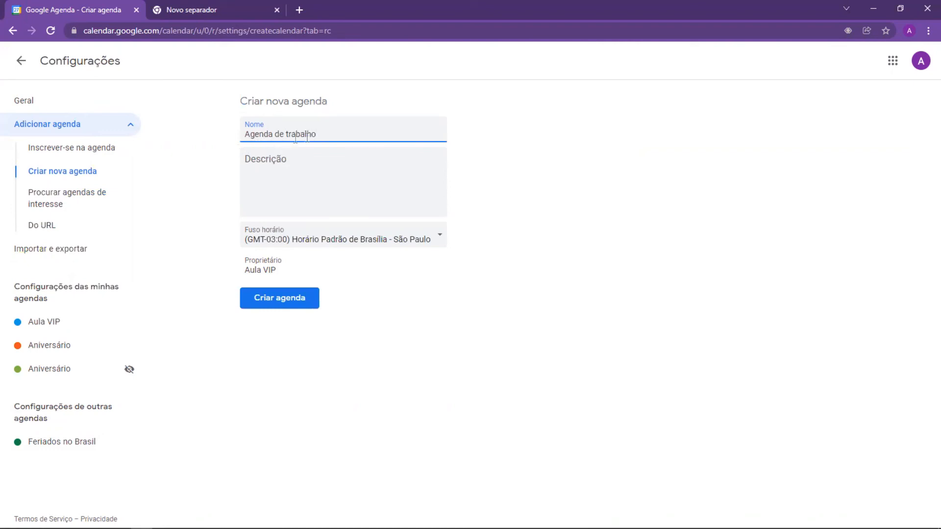
left_click(274, 300)
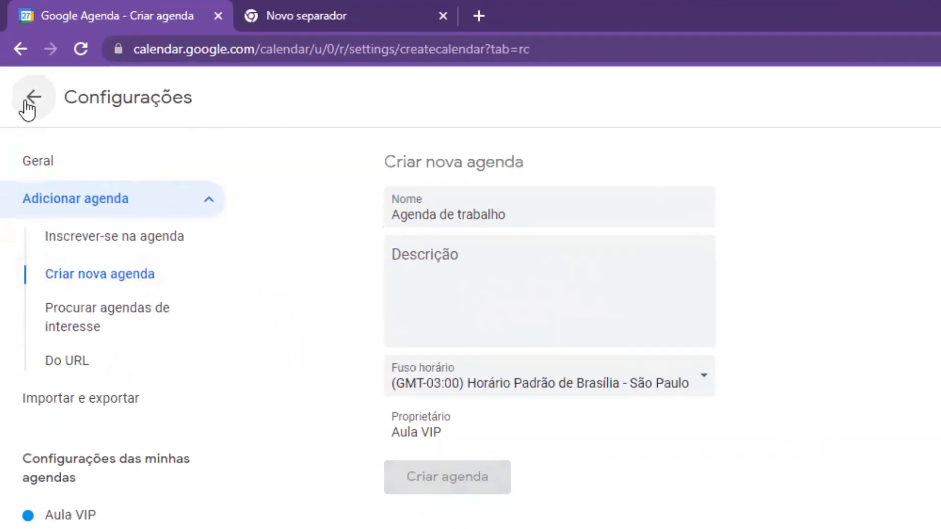
left_click(26, 102)
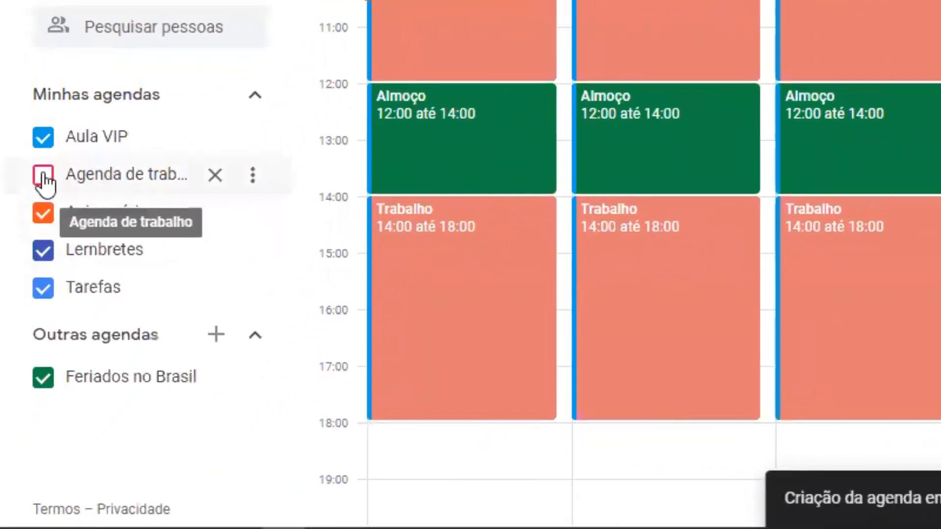
- Remove the duplicate pink Agenda de trabalho calendar from the account's own calendars
left_click(43, 176)
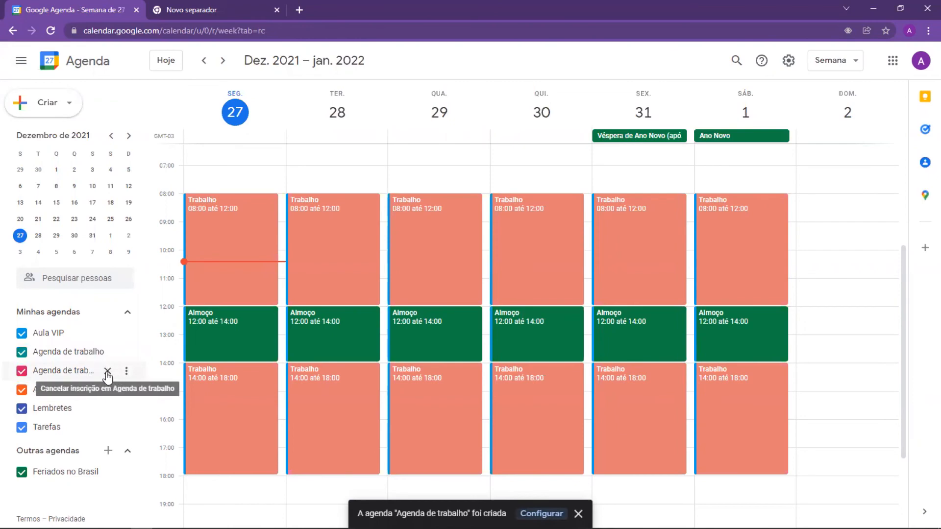
left_click(107, 371)
left_click(523, 326)
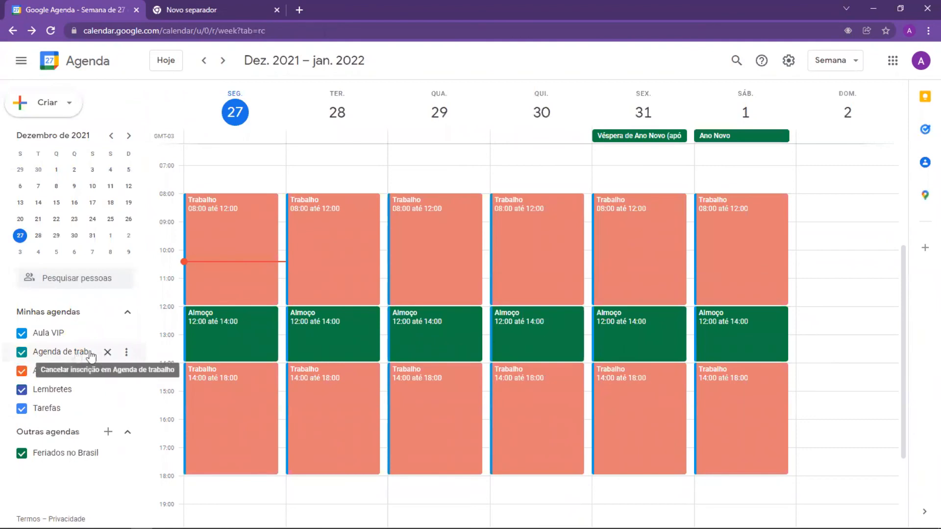
- Try dark blue for the Agenda de trabalho calendar, and set its colour to red
left_click(126, 353)
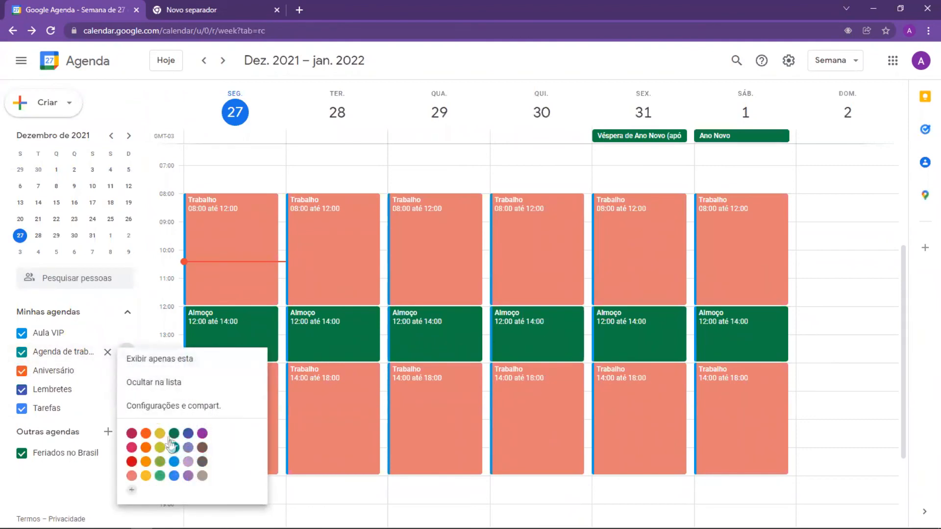
left_click(188, 434)
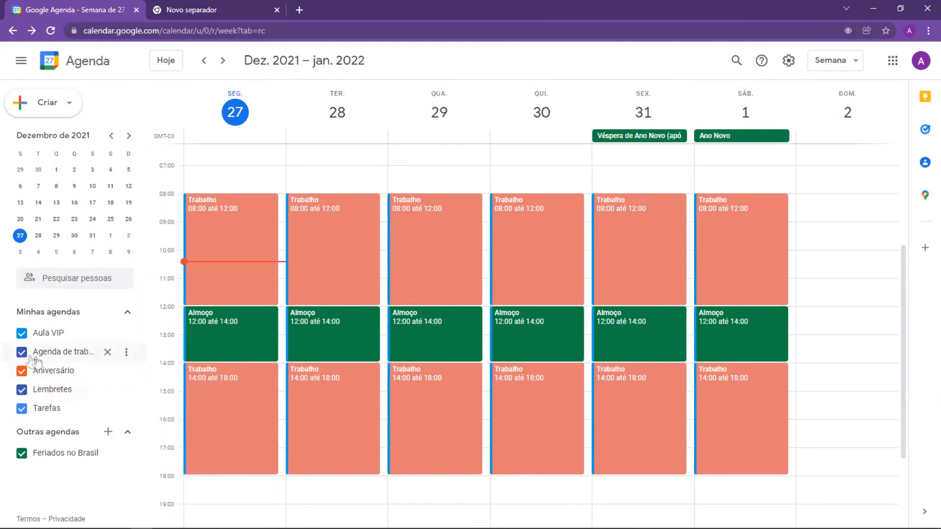
left_click(127, 353)
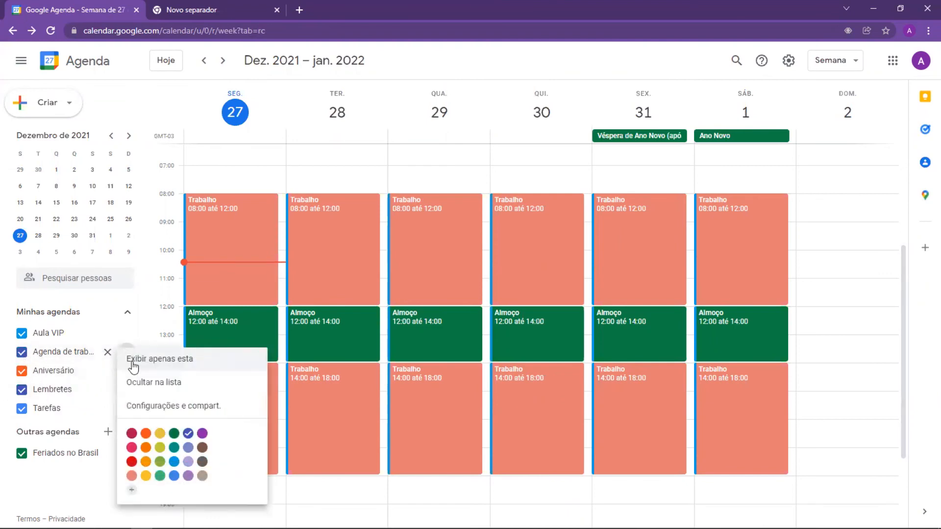
left_click(132, 460)
- Edit Monday's 08:00 to 12:00 Trabalho event and assign it to the Agenda de trabalho calendar
scroll(274, 287, "up", 2)
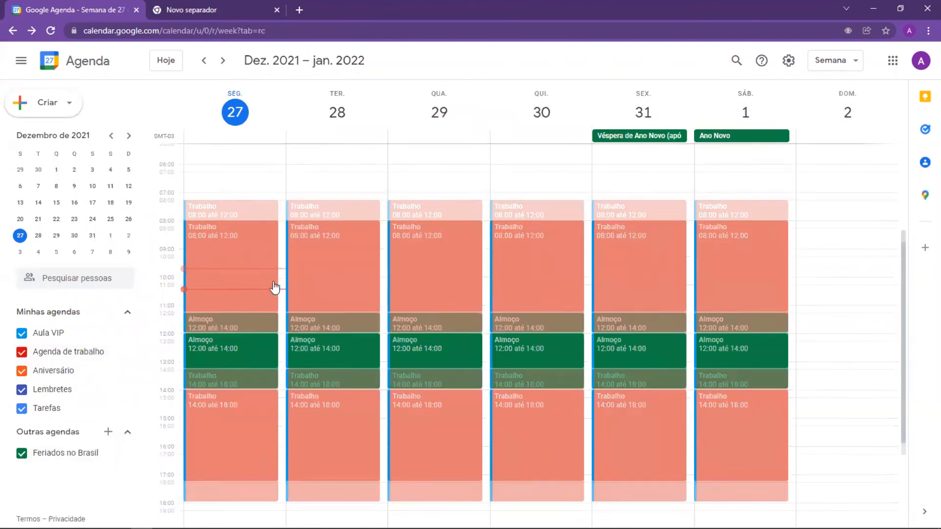
scroll(255, 291, "down", 1)
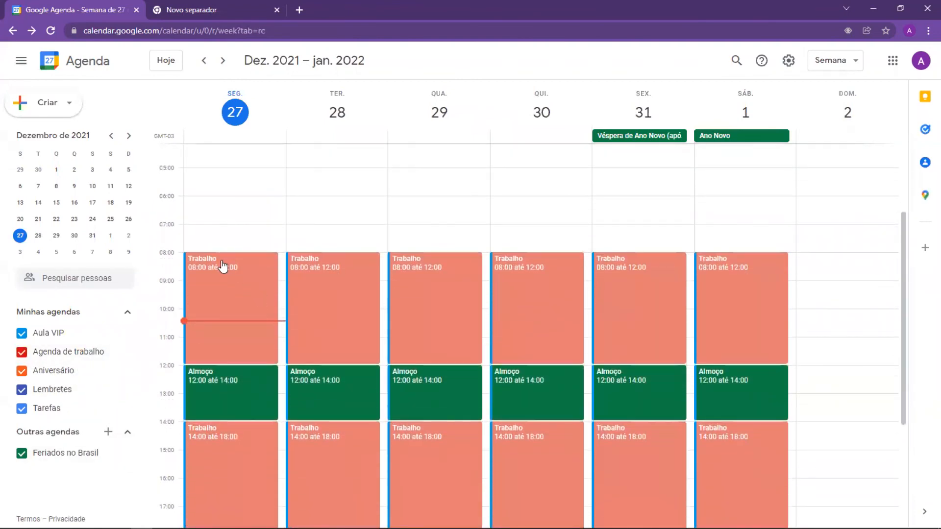
left_click(223, 275)
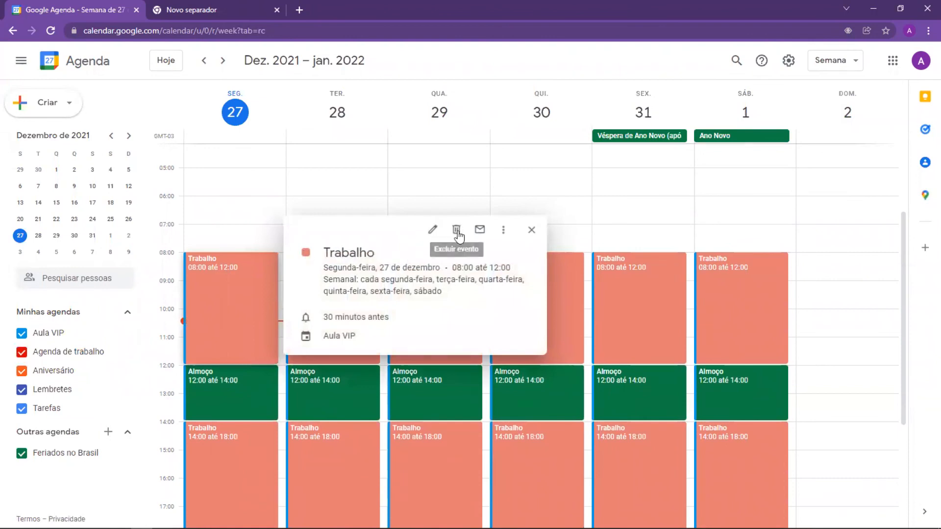
left_click(432, 230)
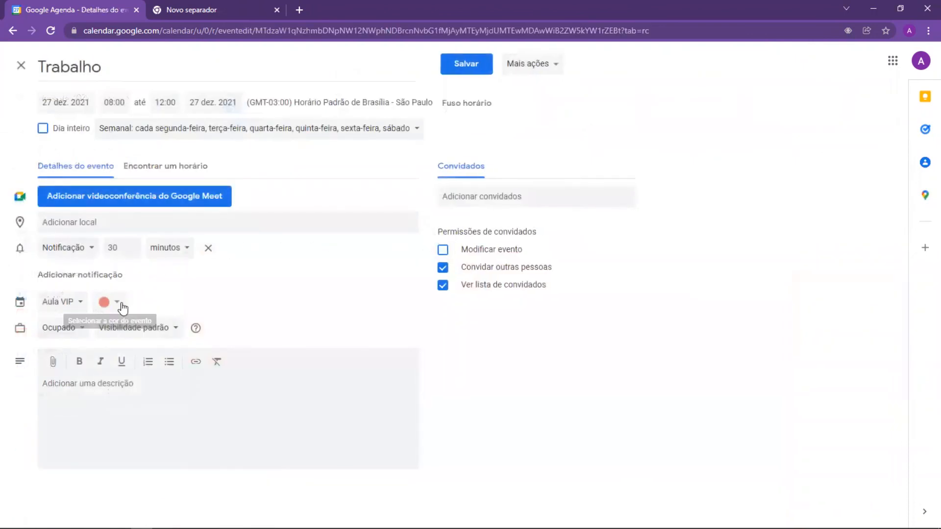
left_click(79, 302)
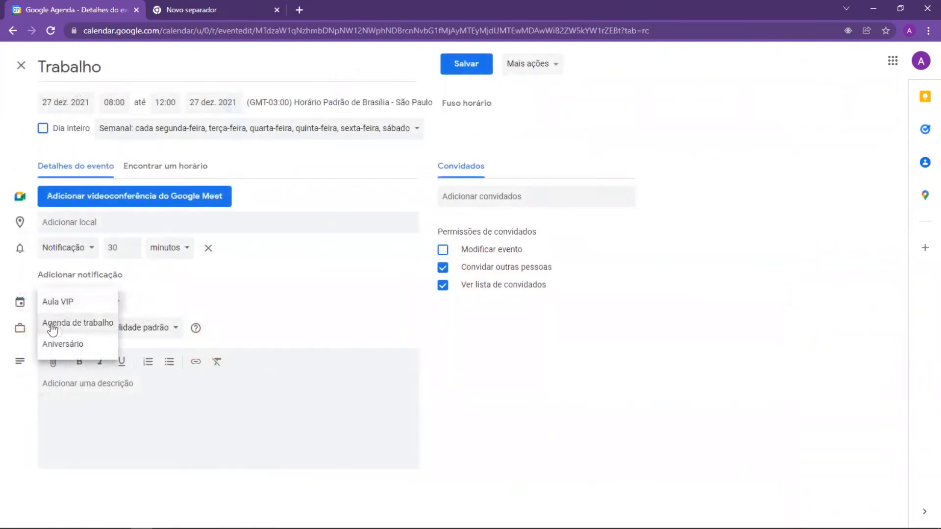
left_click(87, 327)
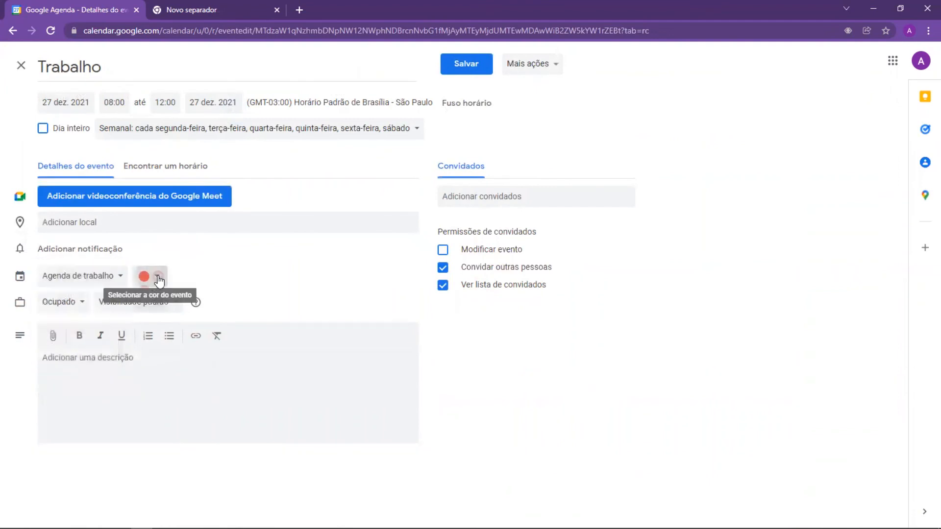
- Give the morning Trabalho event the red calendar colour and save the change for the whole recurring series
left_click(150, 276)
left_click(144, 277)
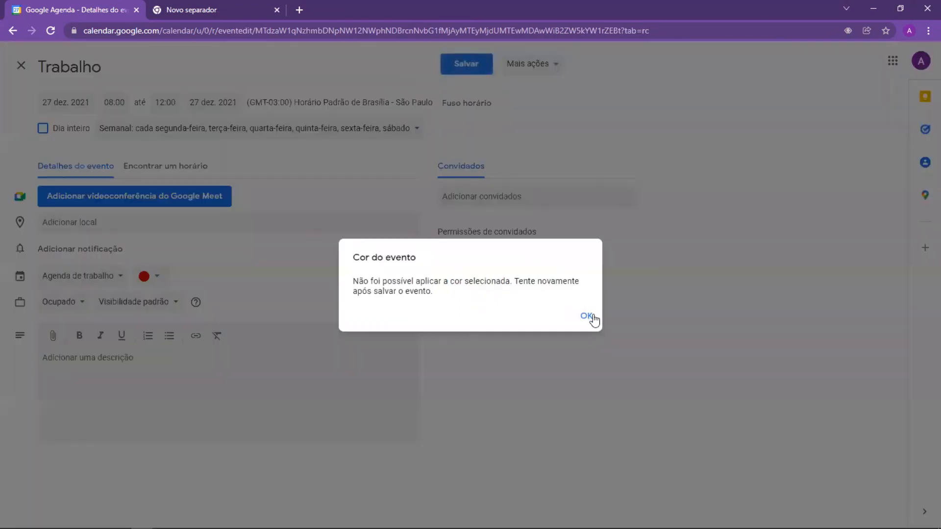
left_click(586, 316)
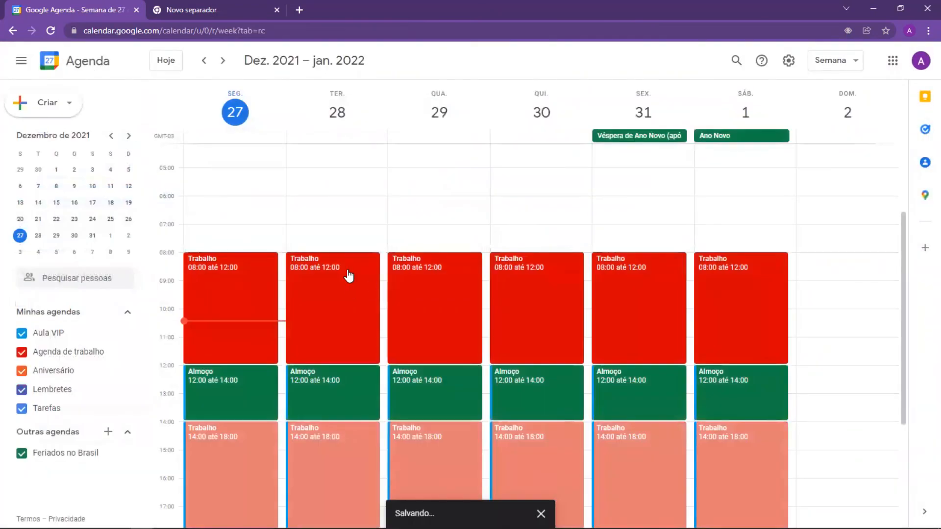
scroll(345, 294, "down", 2)
scroll(240, 338, "up", 1)
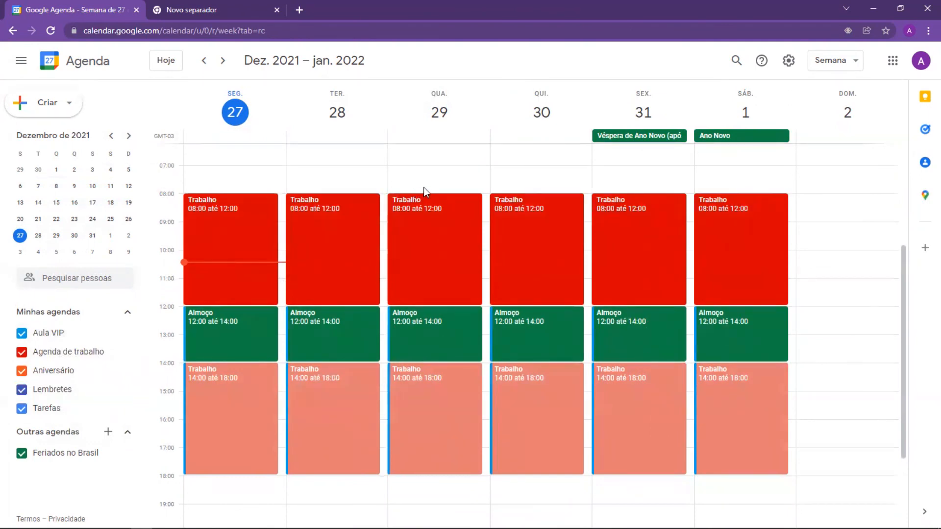
scroll(208, 146, "up", 4)
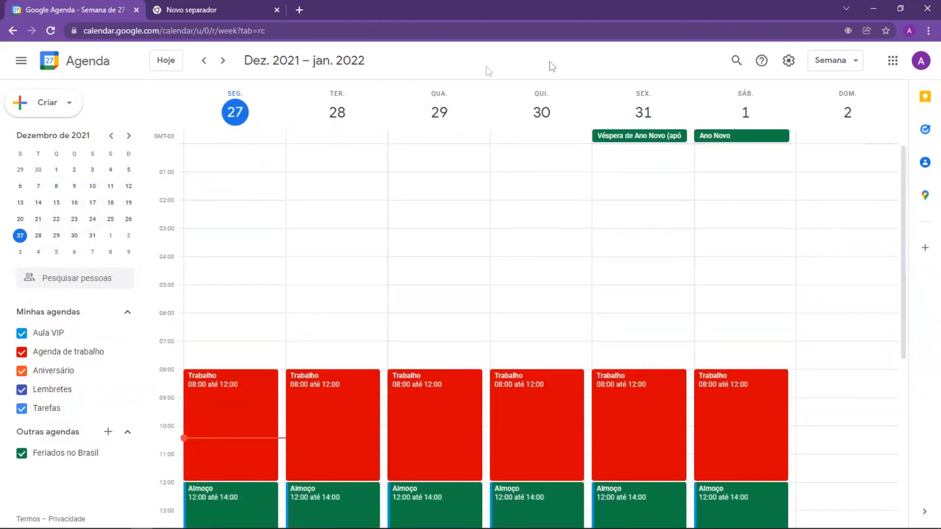
- Search the calendar for "trabalho", clear the query and return to the weekly view
left_click(736, 63)
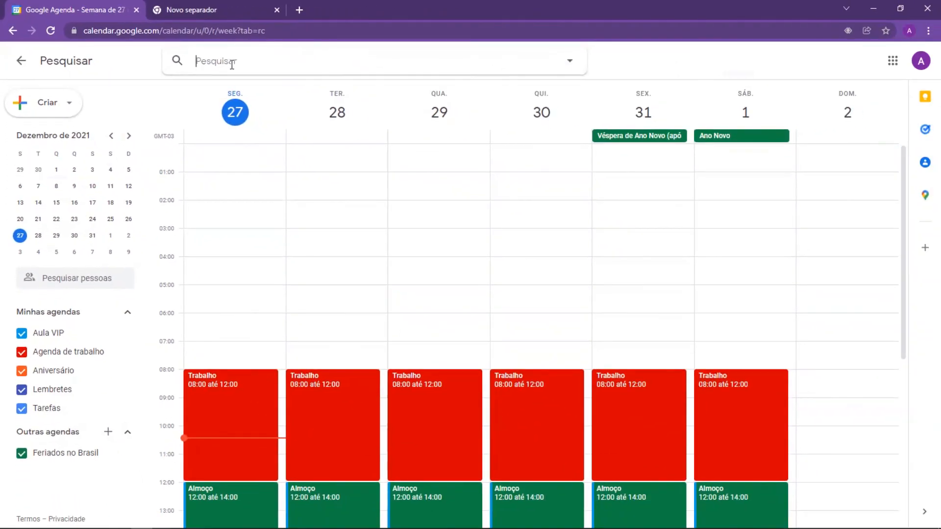
type("trabalho")
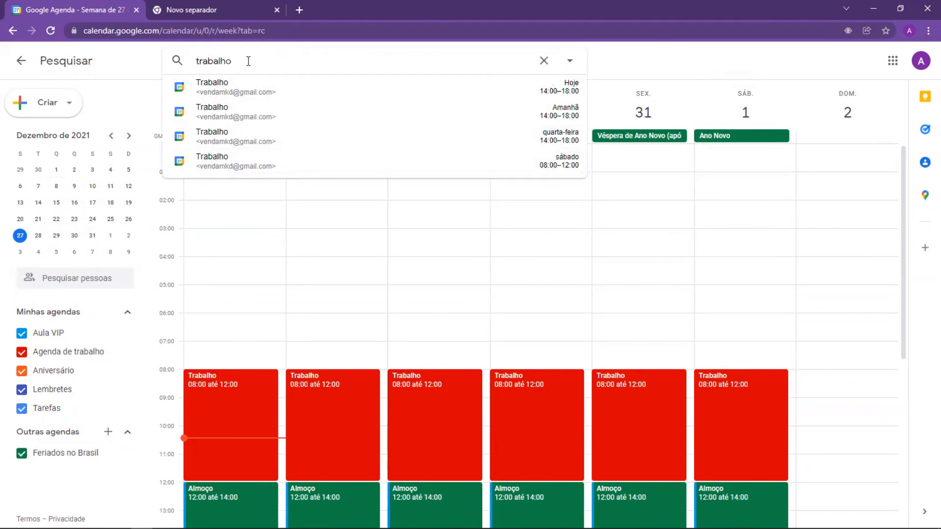
left_click_drag(248, 60, 187, 64)
key("BackSpace")
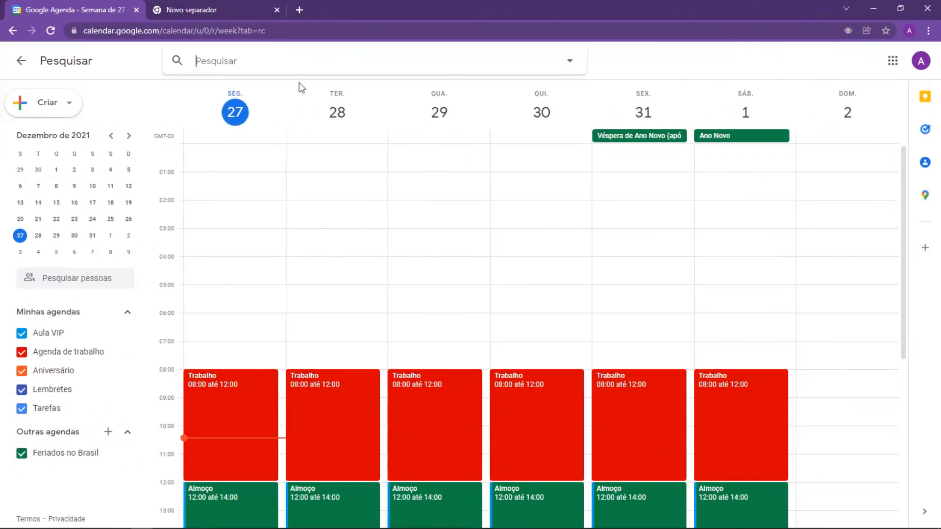
left_click(21, 60)
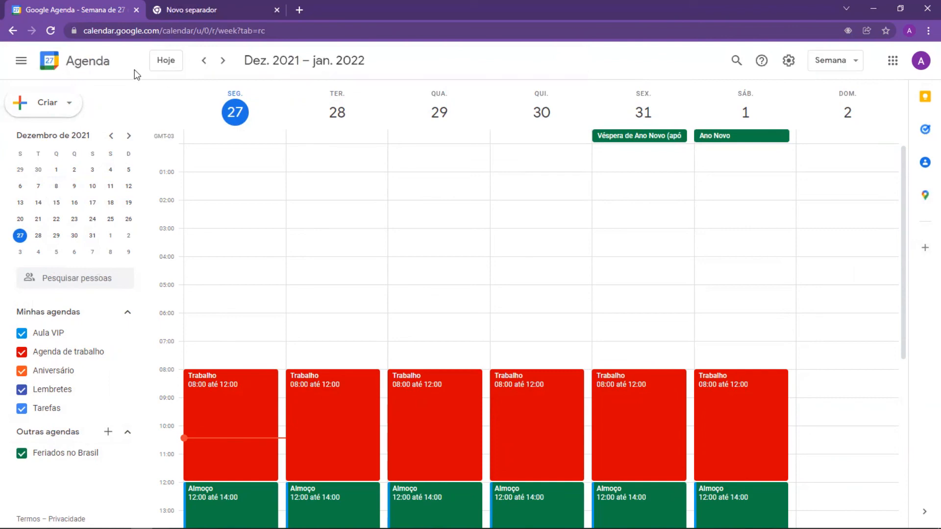
left_click(788, 60)
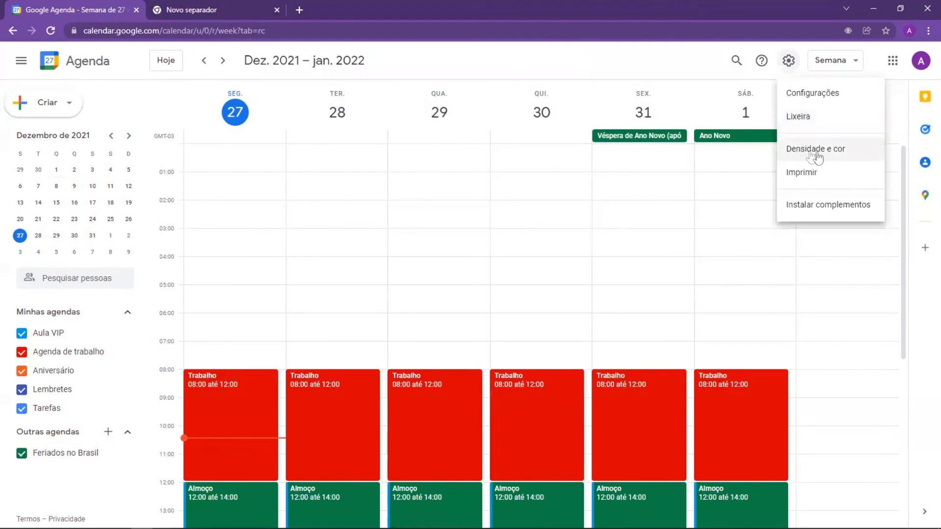
left_click(832, 66)
left_click(834, 68)
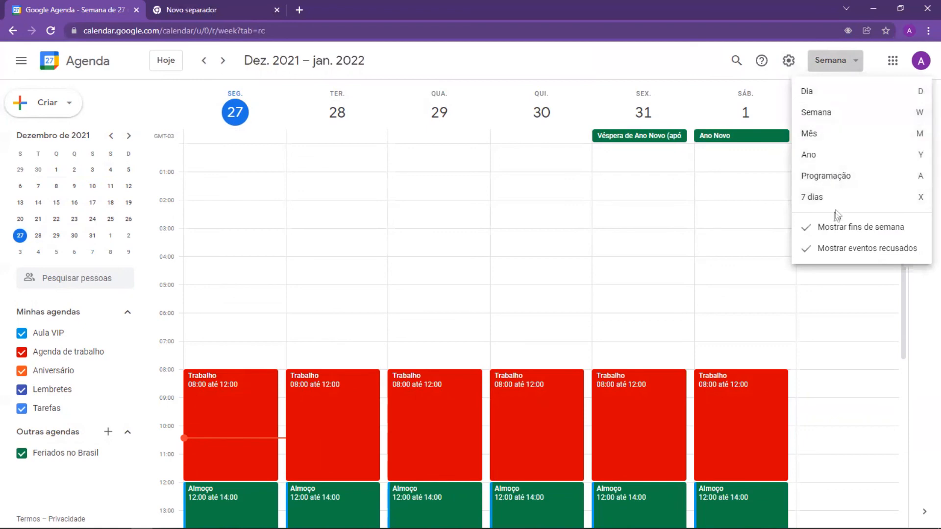
left_click(649, 69)
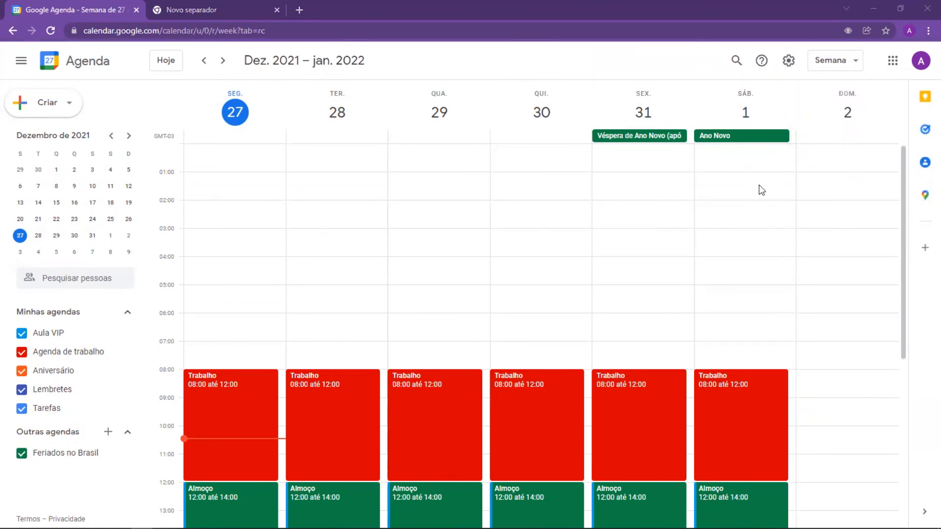